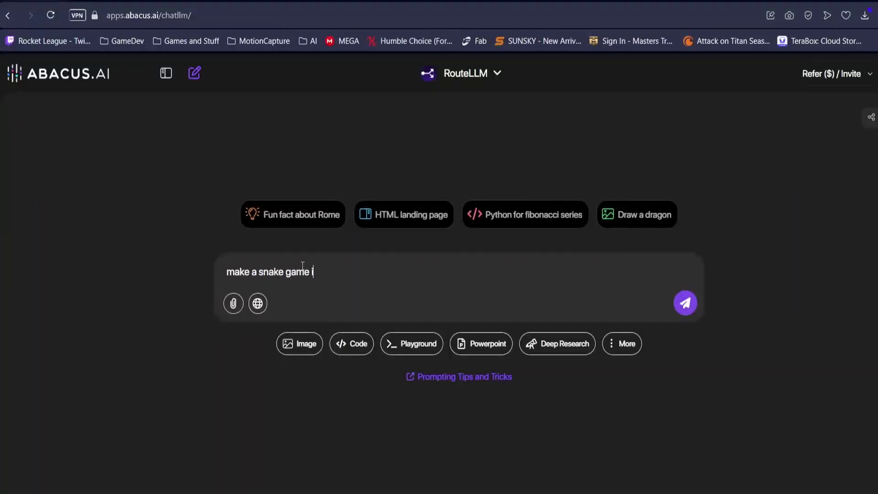
Ask RouteLLM to make a snake game in Python with an executable.
{"action": "type", "text": "a snake game in python with executable"}
{"action": "key", "text": "Return"}
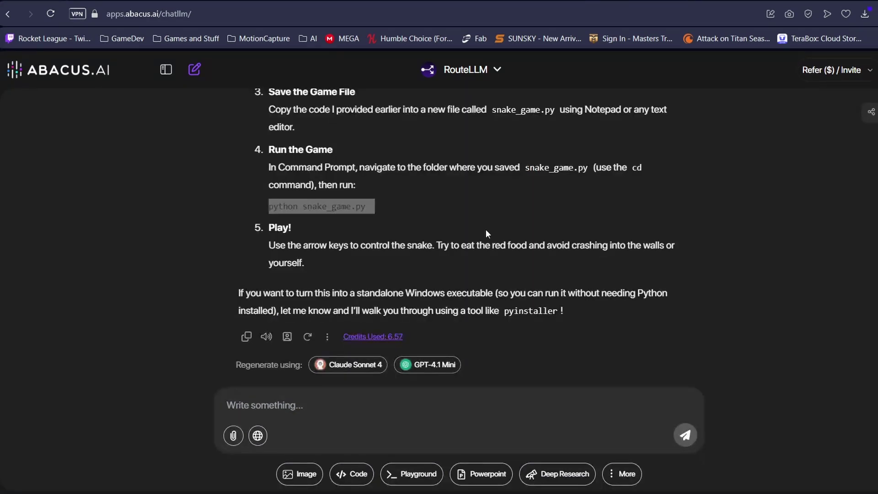
{"action": "scroll", "coordinate": [538, 243], "scroll_direction": "up", "scroll_amount": 8}
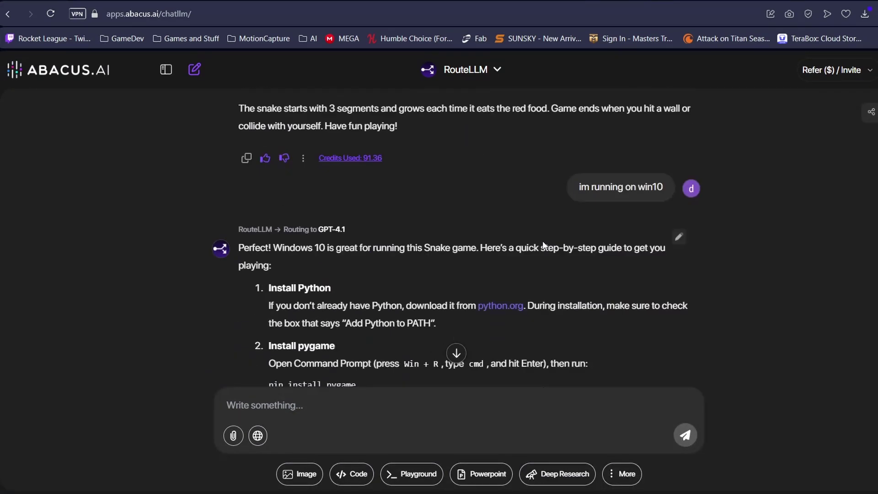
{"action": "scroll", "coordinate": [542, 240], "scroll_direction": "down", "scroll_amount": 8}
Run snake_game.py from the command prompt and steer the snake to the red food.
{"action": "key", "text": "alt+Tab"}
{"action": "key", "text": "Up"}
{"action": "key", "text": "Return"}
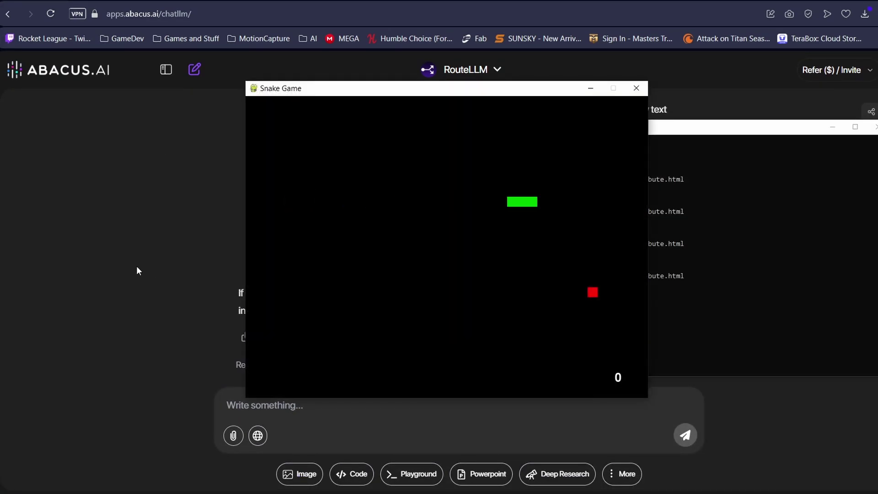
{"action": "key", "text": "Down"}
{"action": "key", "text": "Right"}
{"action": "key", "text": "Down"}
{"action": "key", "text": "Right"}
{"action": "key", "text": "alt+Tab"}
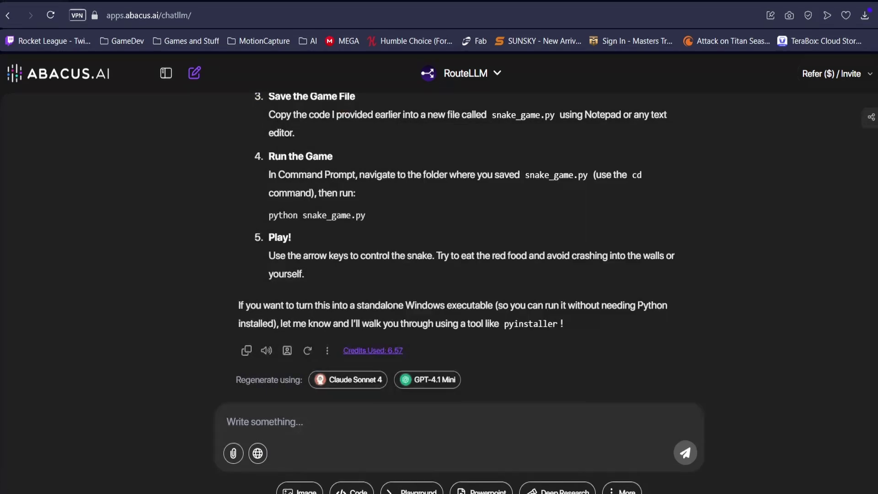
Send the pasted TTS code with 'help me fix this code' and follow the streaming reply.
{"action": "type", "text": "help me fix this code"}
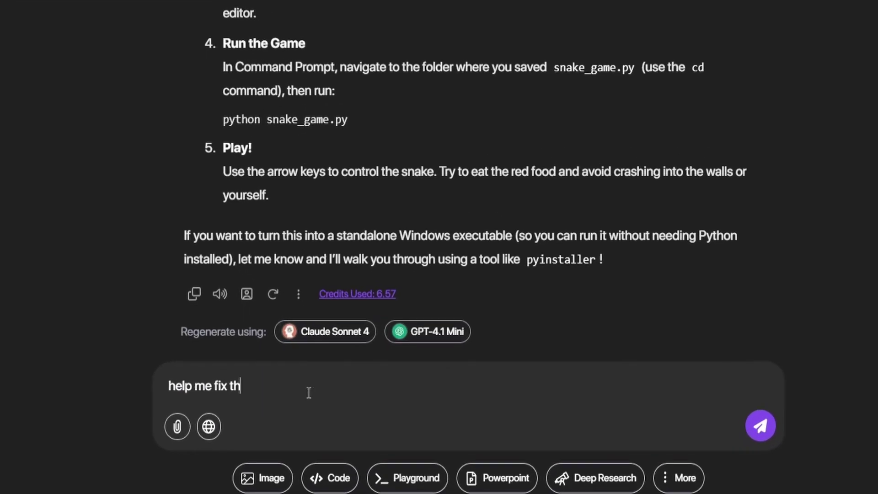
{"action": "key", "text": "shift+Return"}
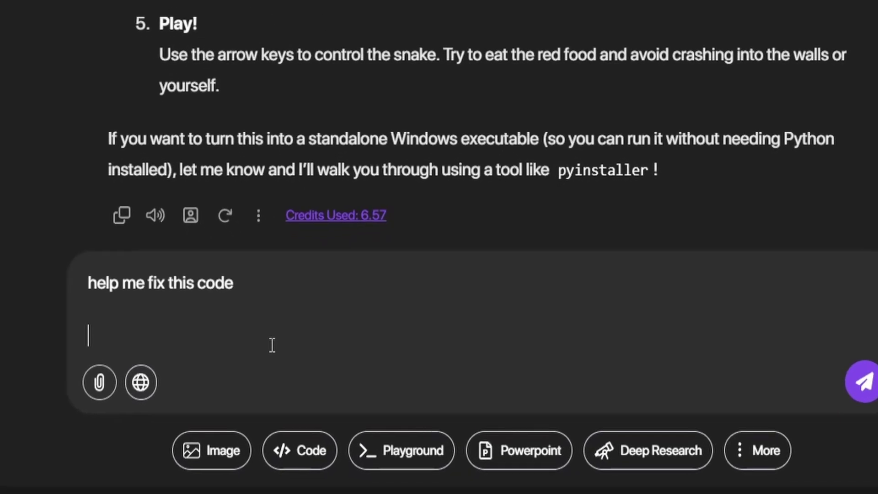
{"action": "key", "text": "ctrl+v"}
{"action": "key", "text": "Return"}
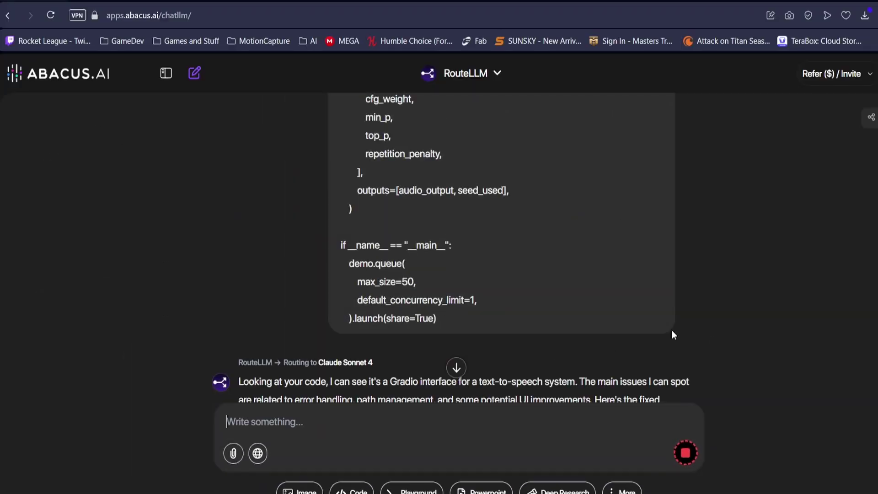
{"action": "left_click", "coordinate": [456, 367]}
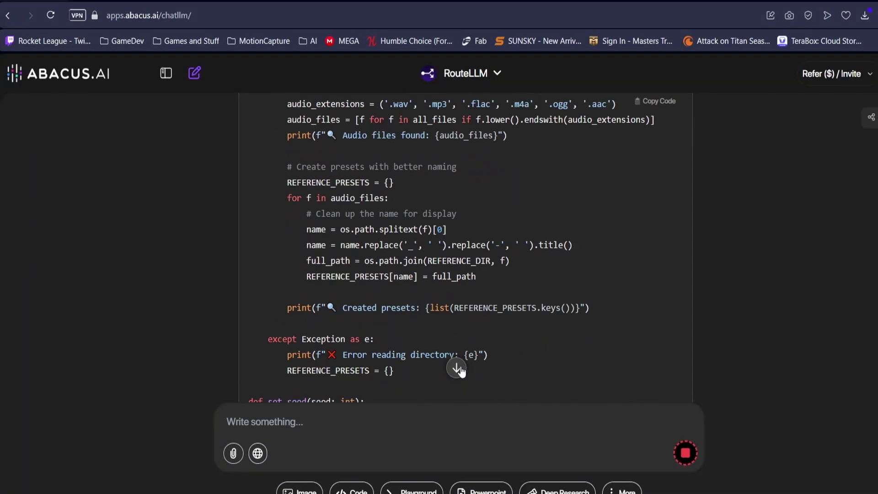
{"action": "triple_click", "coordinate": [457, 370]}
{"action": "left_click", "coordinate": [457, 368]}
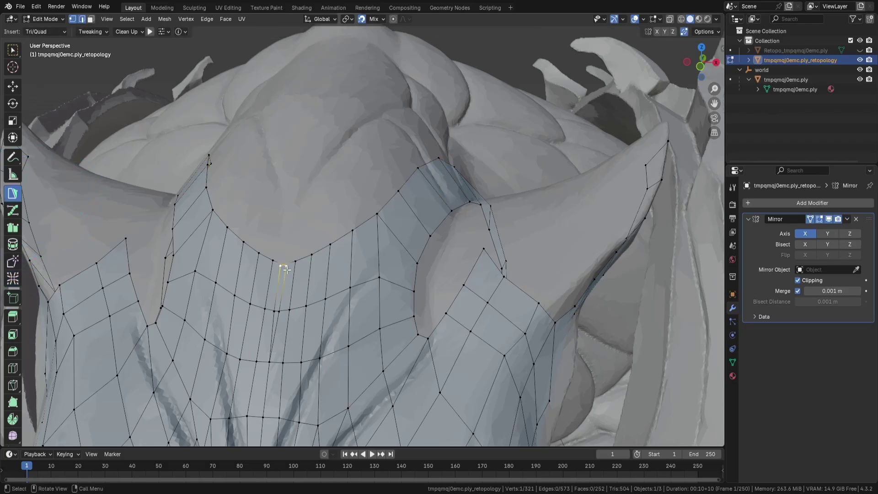
Drag a retopology vertex onto the head surface and add a face beside the lip quad.
{"action": "left_click_drag", "start_coordinate": [284, 259], "coordinate": [283, 269]}
{"action": "left_click_drag", "start_coordinate": [281, 312], "coordinate": [280, 312]}
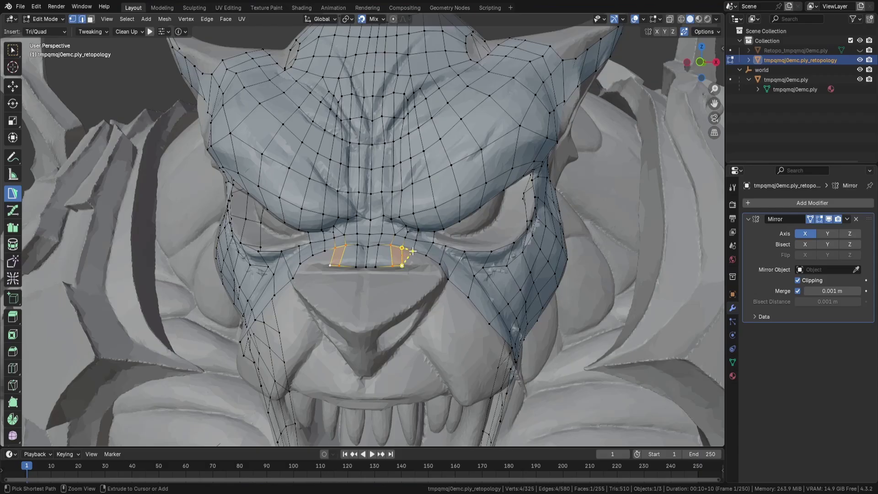
{"action": "middle_click_drag", "start_coordinate": [426, 258], "coordinate": [348, 256]}
{"action": "left_click", "coordinate": [352, 246], "text": "ctrl"}
{"action": "middle_click_drag", "start_coordinate": [425, 349], "coordinate": [413, 264]}
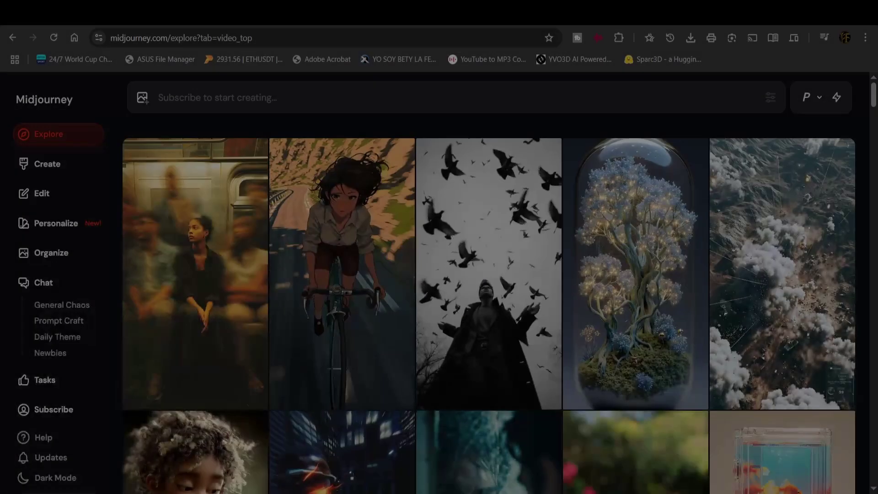
Scroll far down the video_top Explore gallery of community images and clips.
{"action": "scroll", "coordinate": [489, 283], "scroll_direction": "down", "scroll_amount": 6}
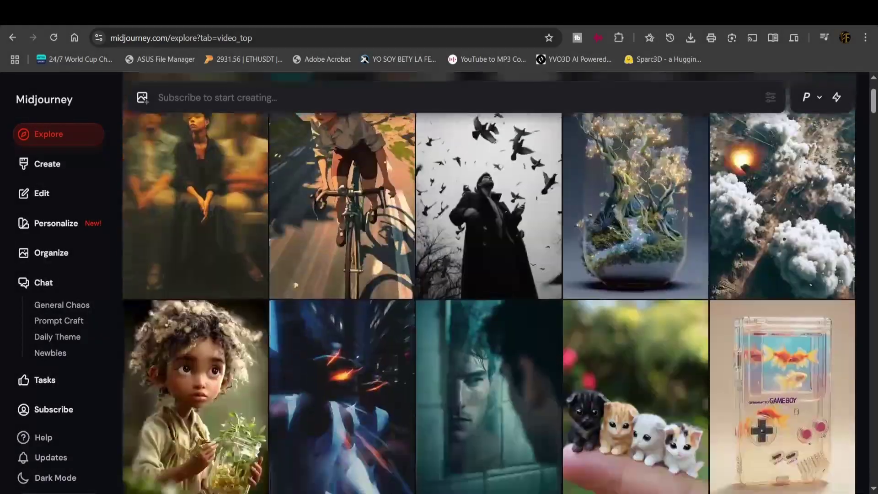
{"action": "scroll", "coordinate": [489, 283], "scroll_direction": "down", "scroll_amount": 8}
{"action": "scroll", "coordinate": [489, 284], "scroll_direction": "down", "scroll_amount": 8}
{"action": "scroll", "coordinate": [489, 284], "scroll_direction": "down", "scroll_amount": 7}
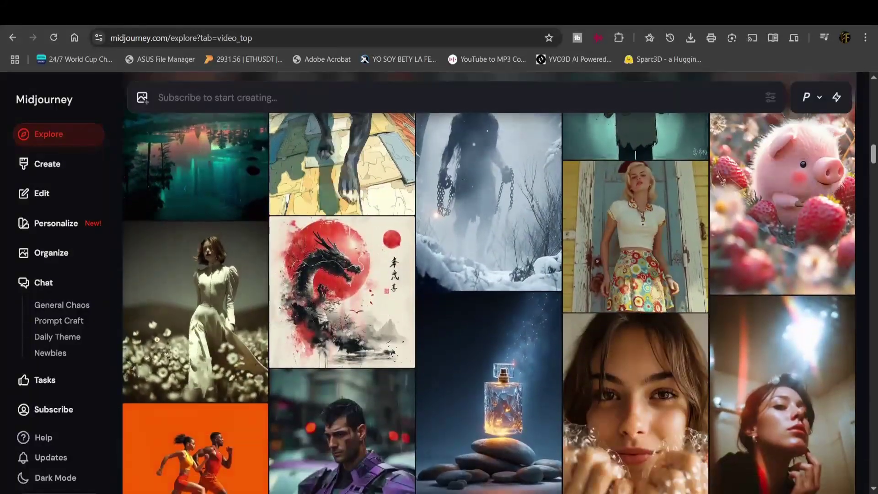
{"action": "scroll", "coordinate": [489, 283], "scroll_direction": "down", "scroll_amount": 6}
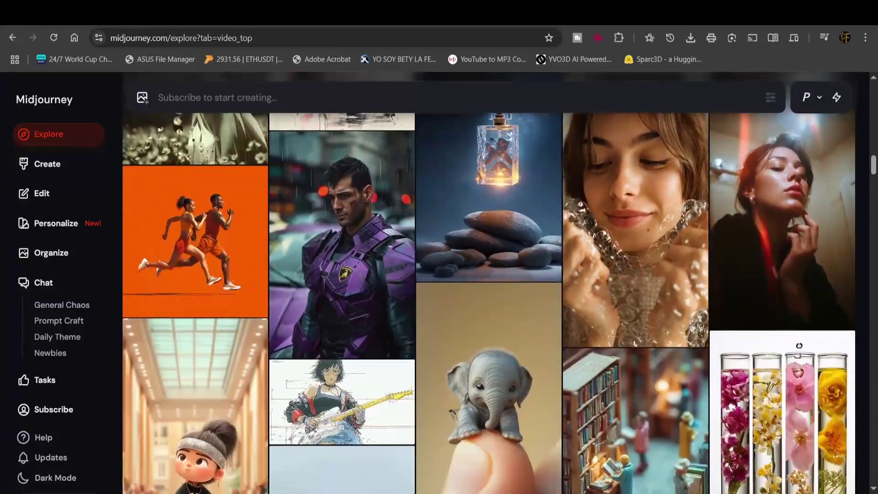
{"action": "scroll", "coordinate": [489, 283], "scroll_direction": "down", "scroll_amount": 7}
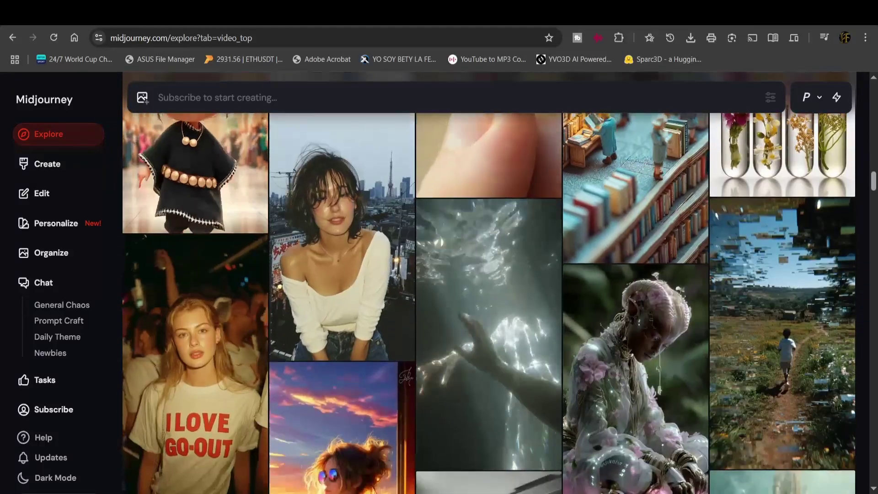
{"action": "scroll", "coordinate": [489, 283], "scroll_direction": "down", "scroll_amount": 7}
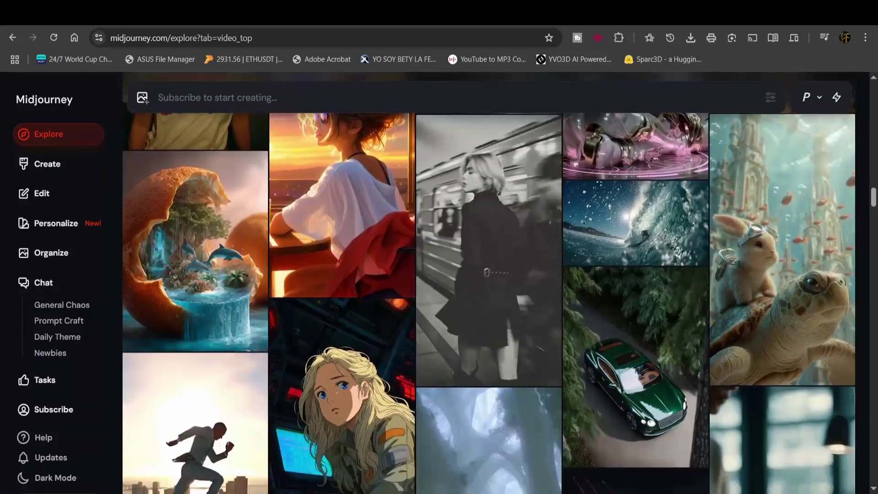
{"action": "scroll", "coordinate": [489, 283], "scroll_direction": "down", "scroll_amount": 6}
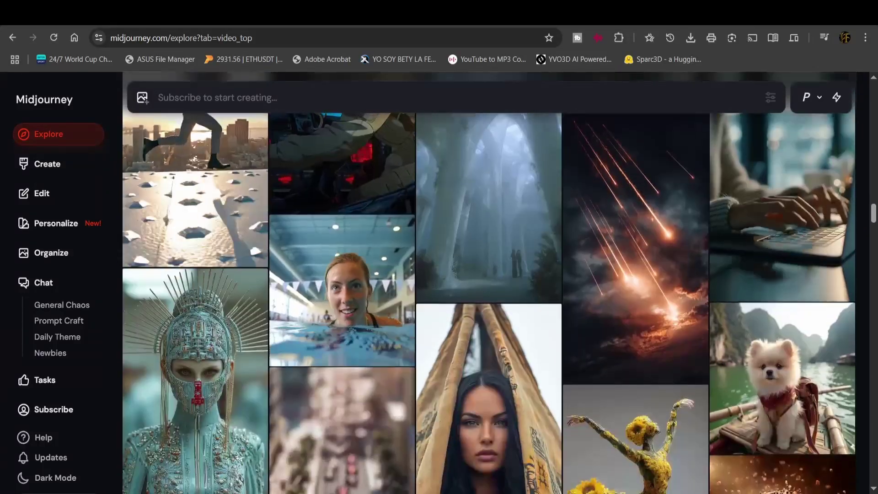
{"action": "scroll", "coordinate": [489, 284], "scroll_direction": "down", "scroll_amount": 6}
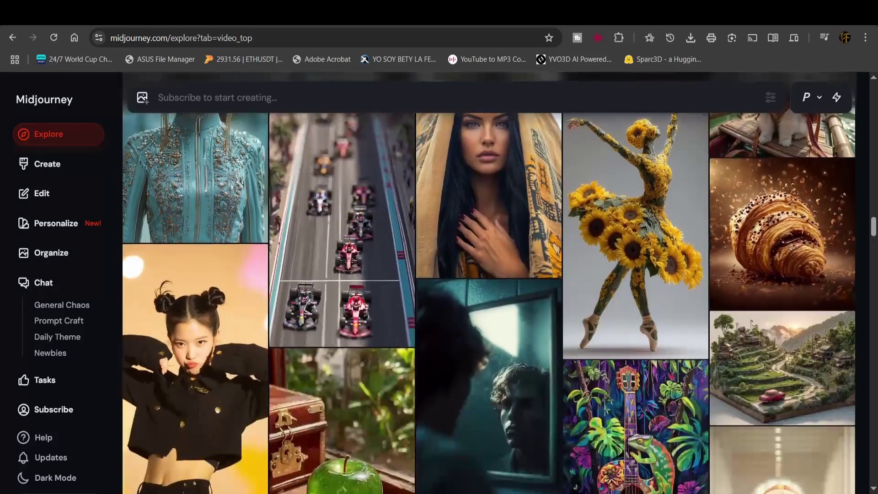
{"action": "scroll", "coordinate": [489, 284], "scroll_direction": "down", "scroll_amount": 7}
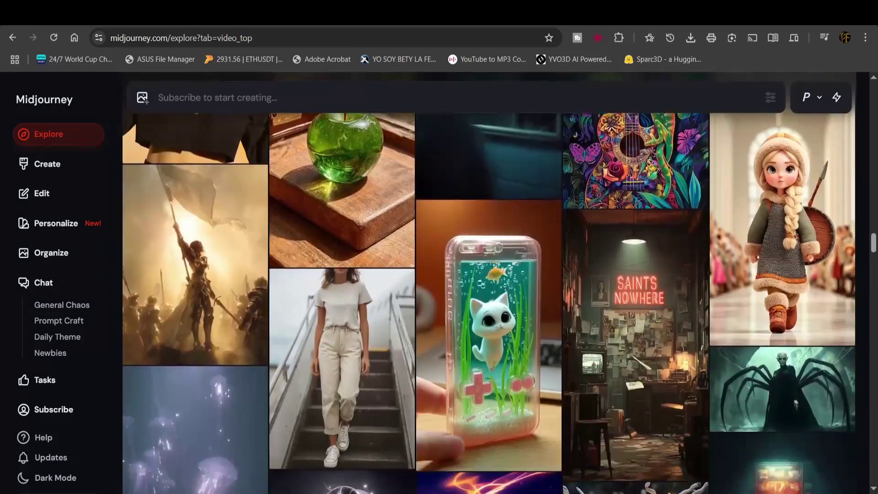
{"action": "scroll", "coordinate": [489, 284], "scroll_direction": "down", "scroll_amount": 6}
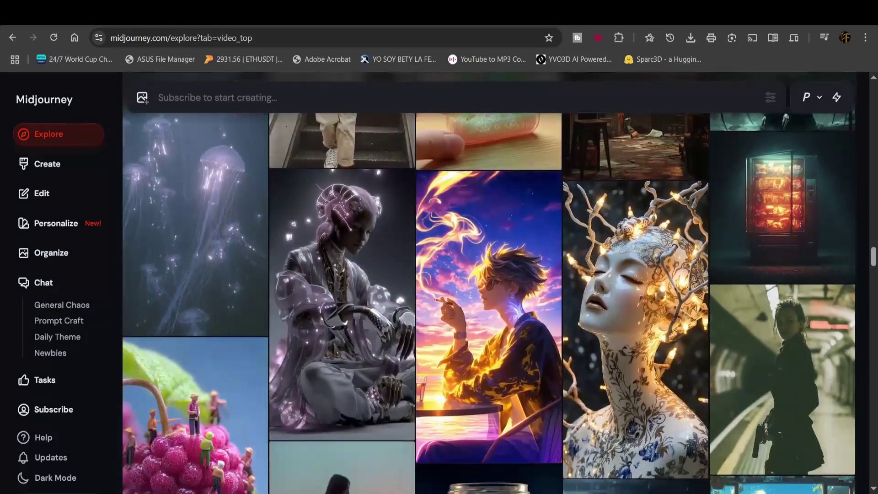
{"action": "scroll", "coordinate": [489, 283], "scroll_direction": "down", "scroll_amount": 10}
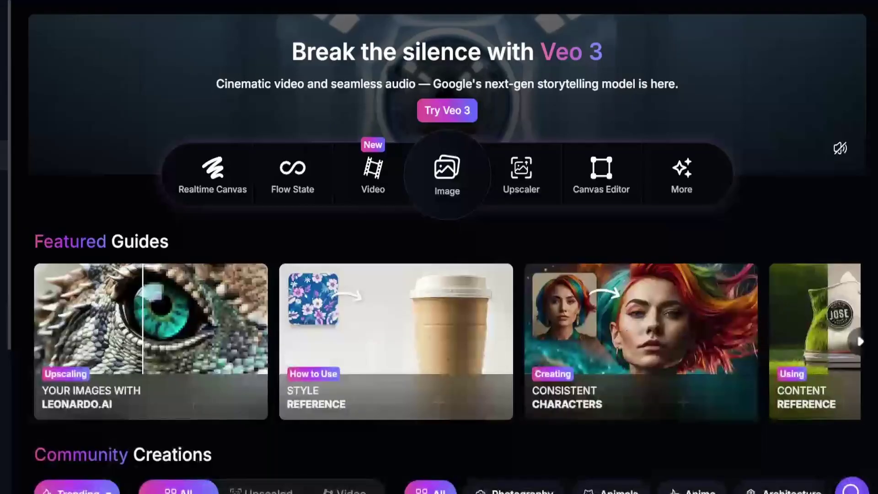
Browse the gallery, viewing and then closing the stone corridor image's details.
{"action": "scroll", "coordinate": [840, 338], "scroll_direction": "down", "scroll_amount": 3}
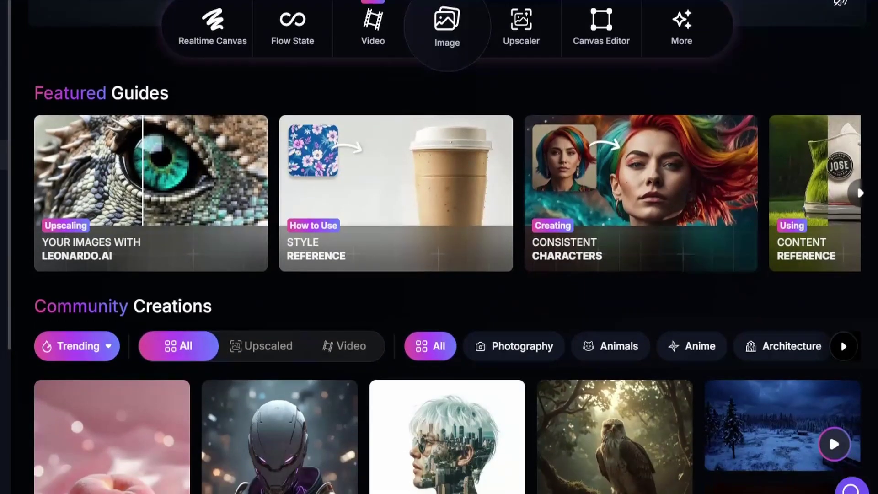
{"action": "scroll", "coordinate": [840, 339], "scroll_direction": "down", "scroll_amount": 6}
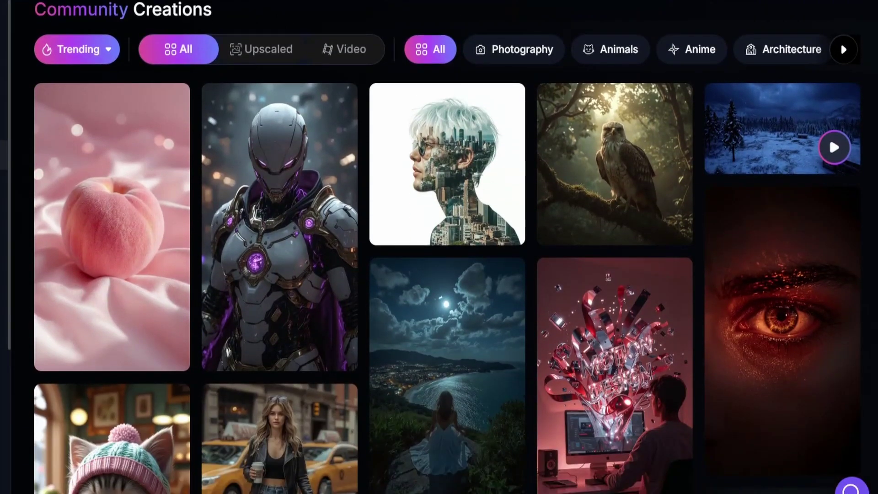
{"action": "scroll", "coordinate": [439, 270], "scroll_direction": "down", "scroll_amount": 10}
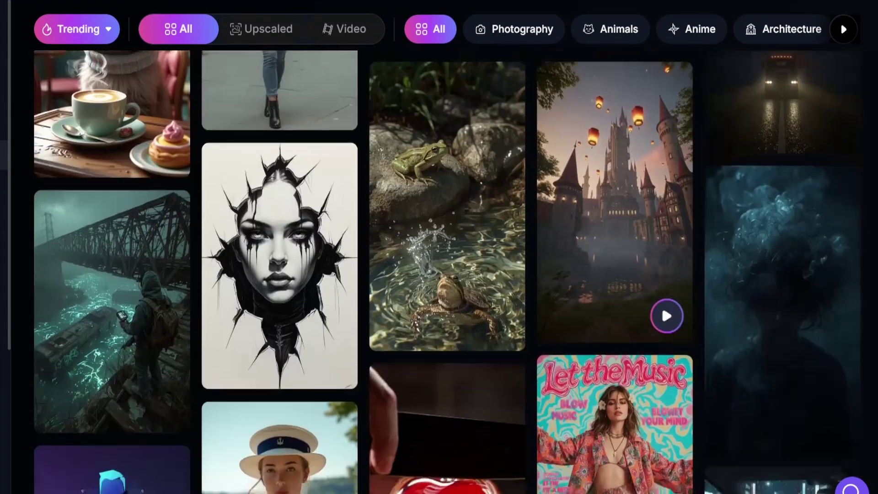
{"action": "scroll", "coordinate": [439, 270], "scroll_direction": "down", "scroll_amount": 7}
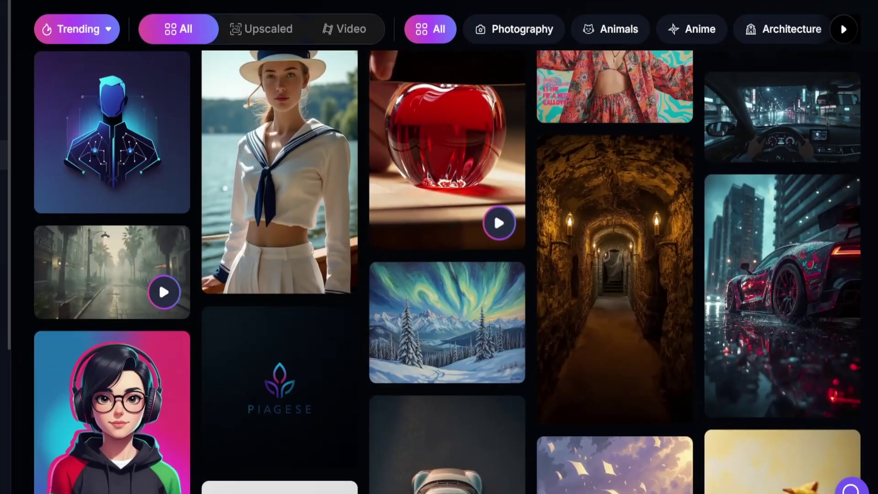
{"action": "scroll", "coordinate": [782, 183], "scroll_direction": "down", "scroll_amount": 3}
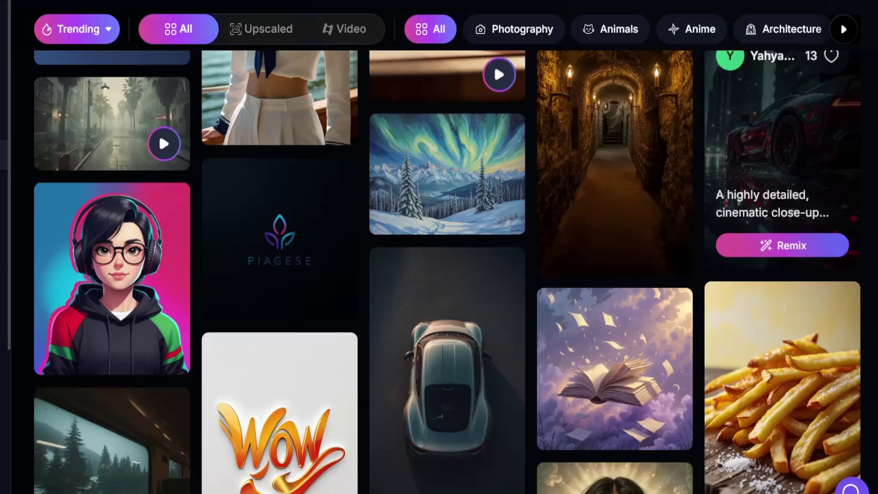
{"action": "left_click", "coordinate": [637, 167]}
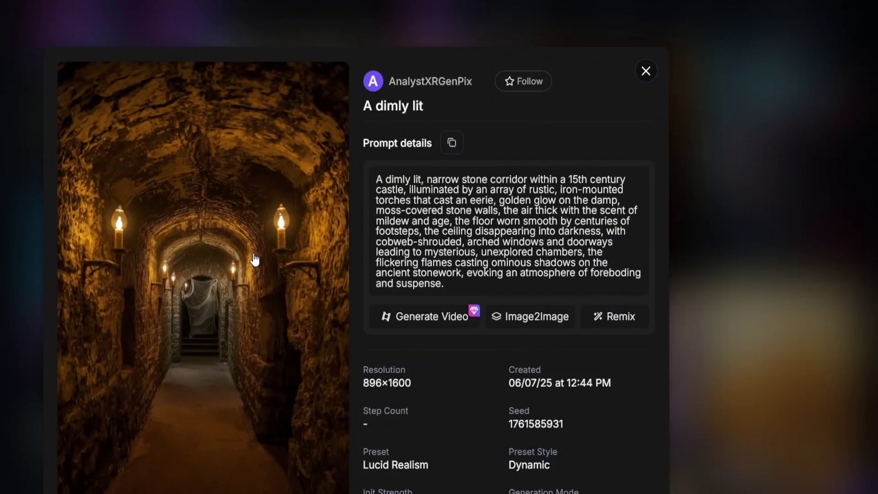
{"action": "scroll", "coordinate": [255, 263], "scroll_direction": "down", "scroll_amount": 2}
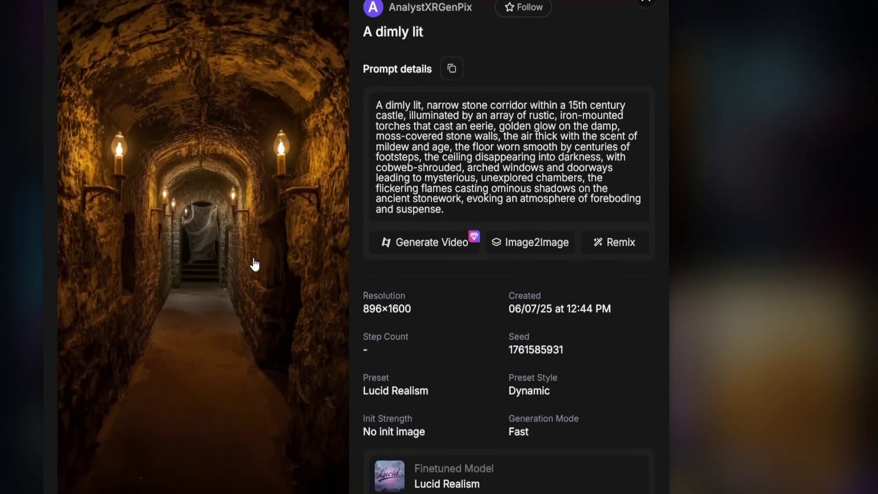
{"action": "left_click", "coordinate": [763, 251]}
Rerun the dragon scale texture prompt and show the result in Large view.
{"action": "scroll", "coordinate": [874, 233], "scroll_direction": "down", "scroll_amount": 5}
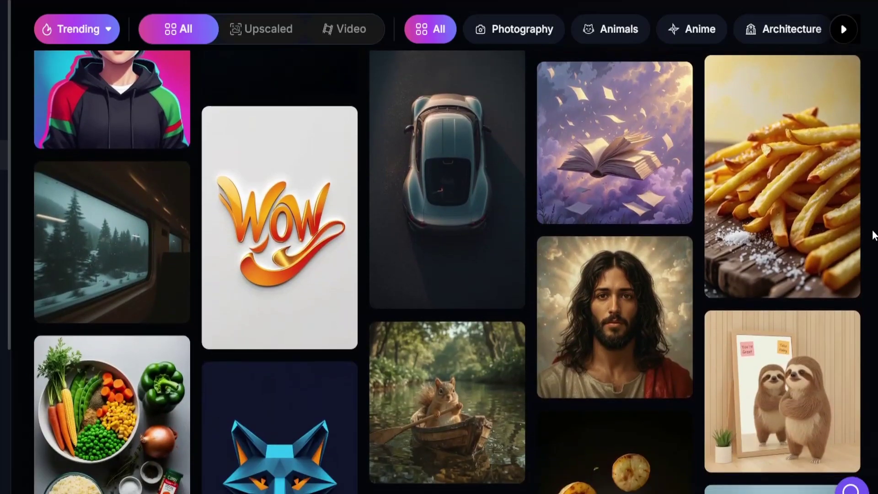
{"action": "scroll", "coordinate": [874, 235], "scroll_direction": "down", "scroll_amount": 10}
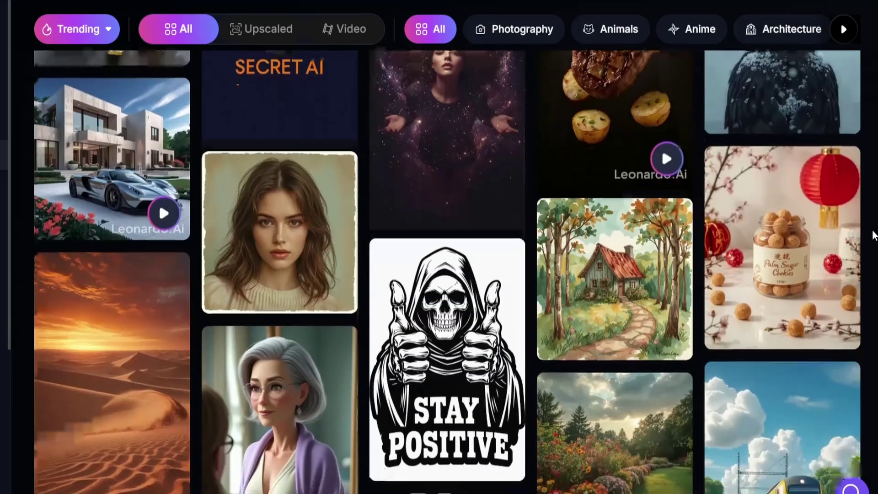
{"action": "scroll", "coordinate": [874, 235], "scroll_direction": "down", "scroll_amount": 10}
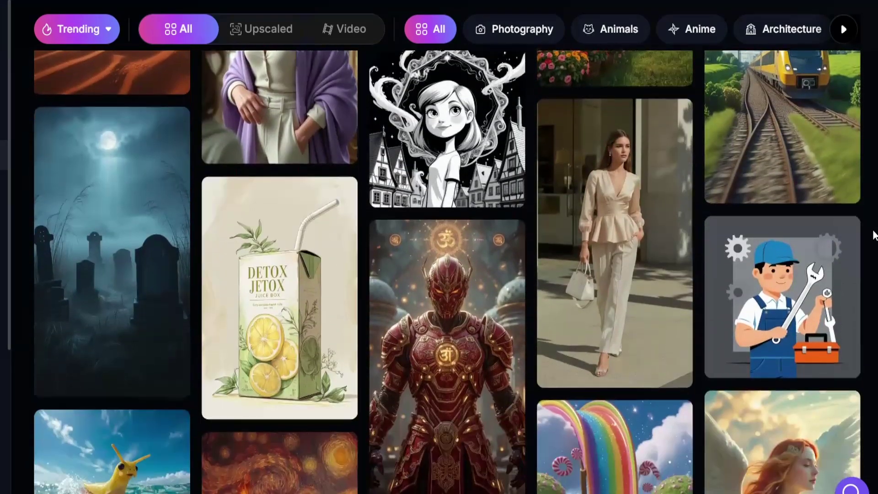
{"action": "scroll", "coordinate": [873, 235], "scroll_direction": "down", "scroll_amount": 2}
{"action": "scroll", "coordinate": [874, 235], "scroll_direction": "down", "scroll_amount": 10}
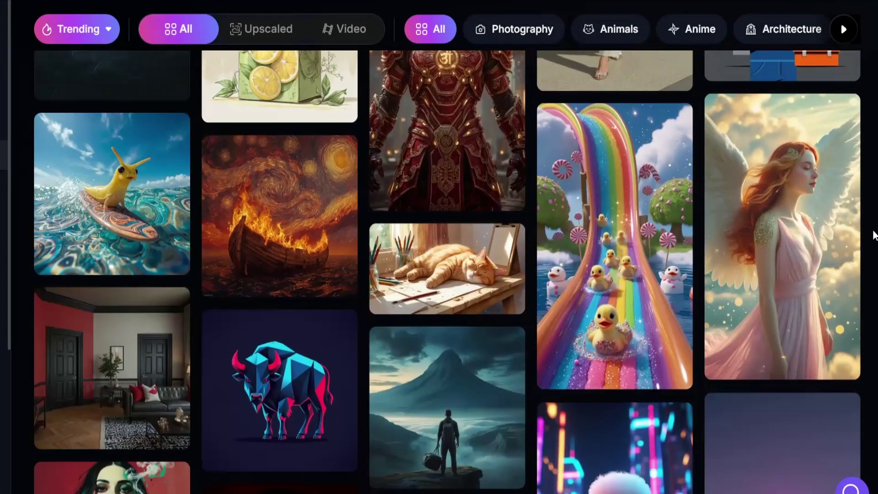
{"action": "scroll", "coordinate": [874, 235], "scroll_direction": "down", "scroll_amount": 2}
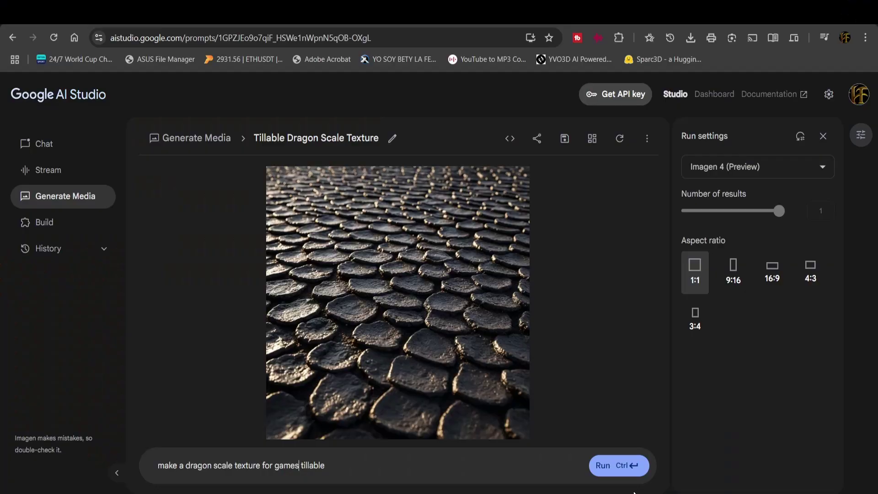
{"action": "key", "text": "ctrl+Return"}
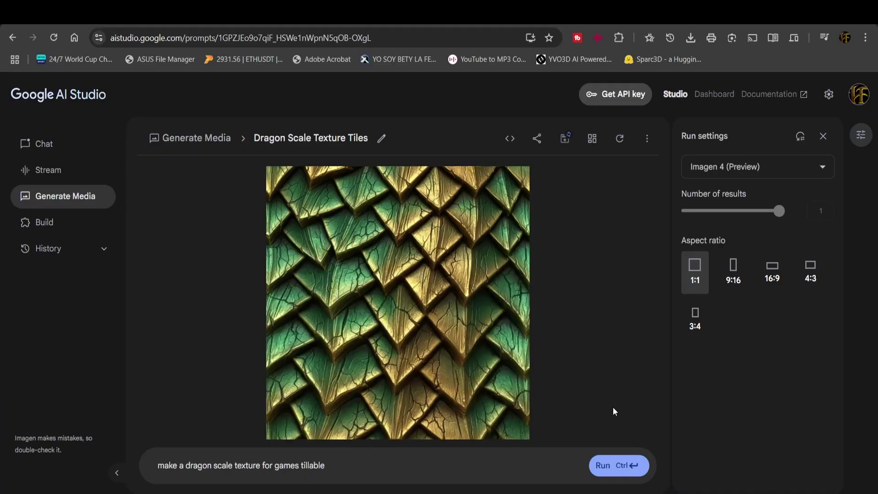
{"action": "mouse_move", "coordinate": [495, 285]}
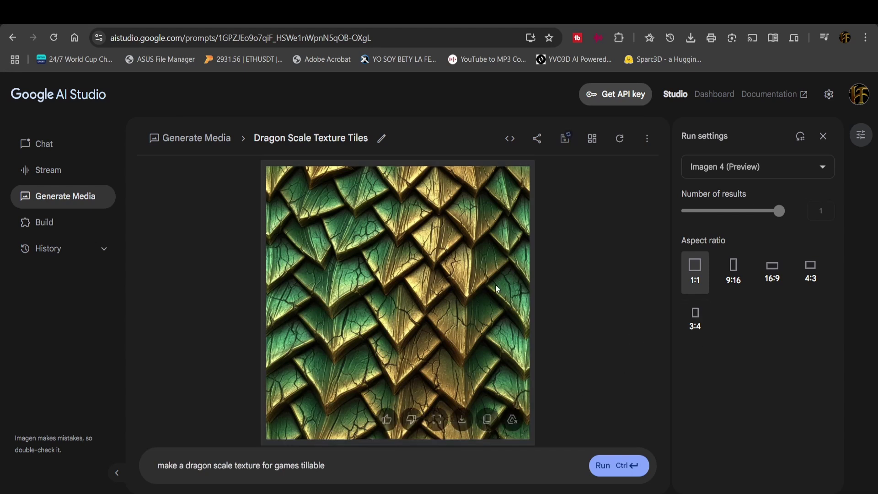
{"action": "left_click", "coordinate": [437, 420]}
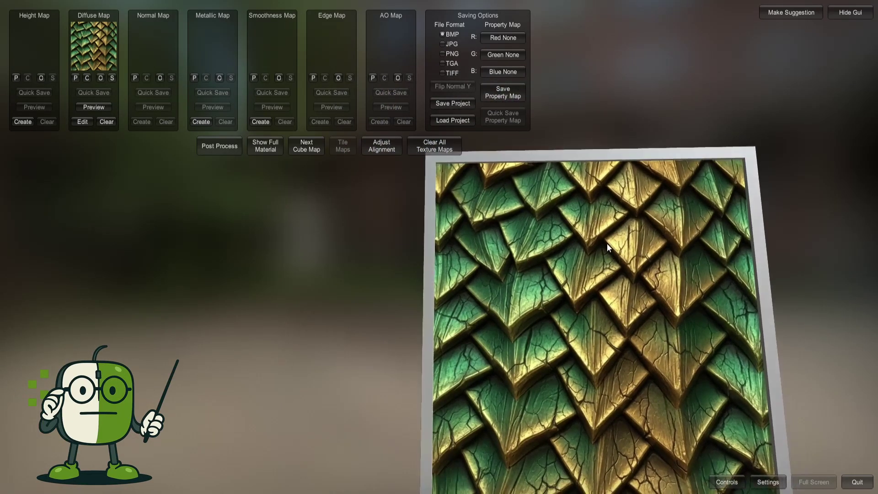
Create height, normal, metallic and smoothness maps from the dragon scale texture, then show the full material.
{"action": "left_click", "coordinate": [23, 121]}
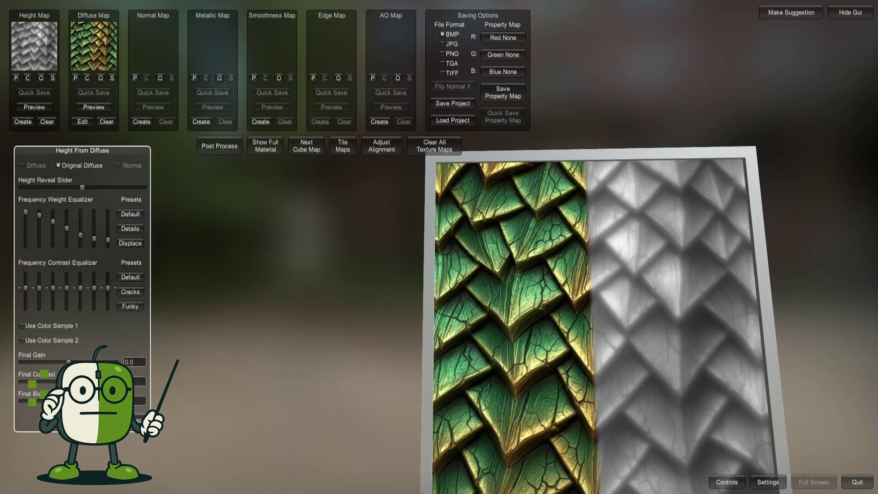
{"action": "left_click", "coordinate": [142, 121]}
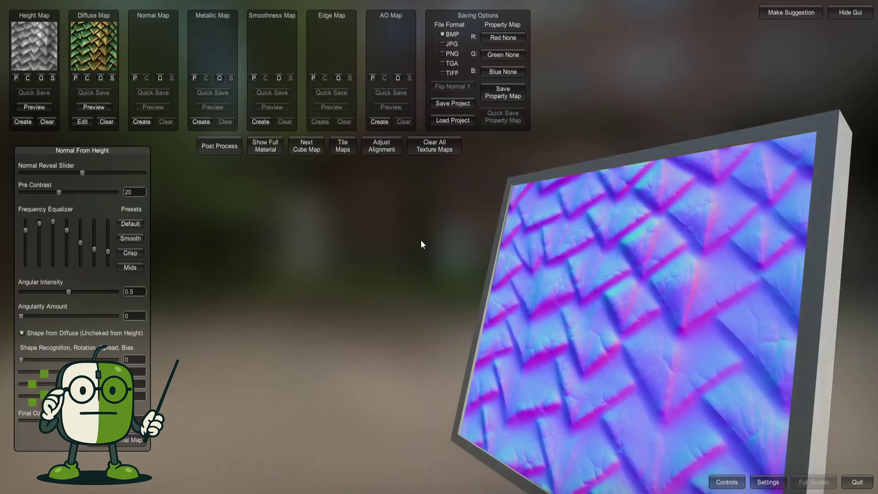
{"action": "left_click", "coordinate": [201, 121]}
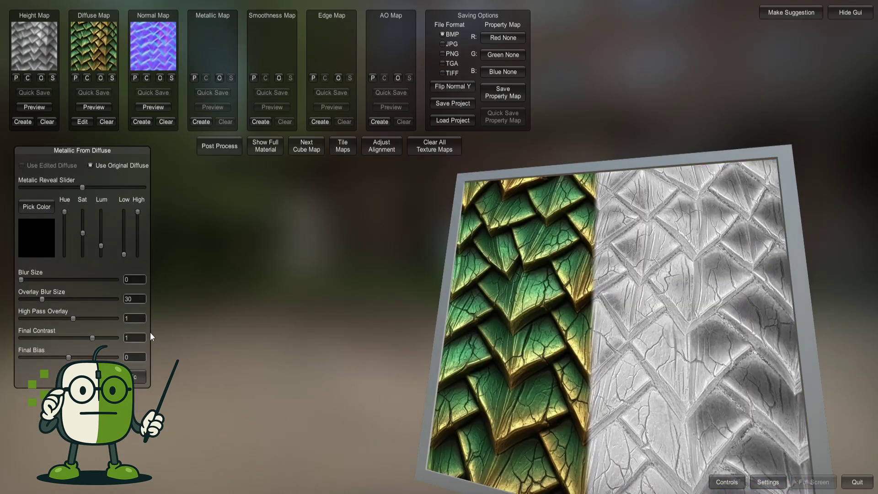
{"action": "left_click", "coordinate": [261, 121]}
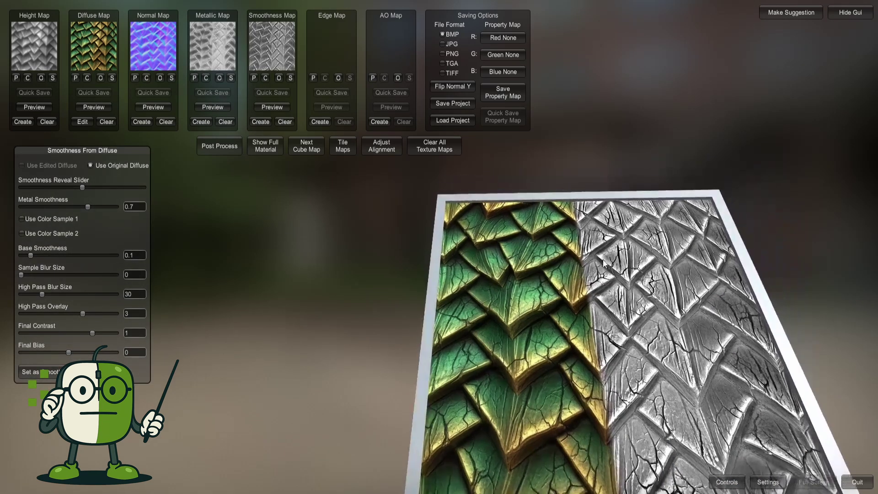
{"action": "left_click", "coordinate": [265, 145]}
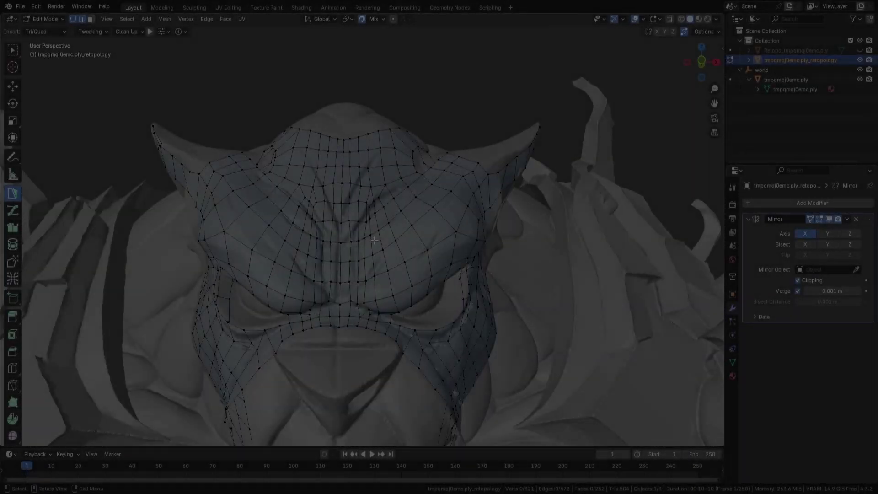
Add faces at the upper-lip centre with PolyPen, orbiting around the creature's face.
{"action": "scroll", "coordinate": [375, 258], "scroll_direction": "up", "scroll_amount": 3}
{"action": "mouse_move", "coordinate": [375, 259]}
{"action": "middle_mouse_down"}
{"action": "mouse_move", "coordinate": [348, 237]}
{"action": "mouse_move", "coordinate": [389, 193]}
{"action": "mouse_move", "coordinate": [321, 188]}
{"action": "mouse_move", "coordinate": [233, 202]}
{"action": "mouse_move", "coordinate": [235, 302]}
{"action": "mouse_move", "coordinate": [355, 245]}
{"action": "mouse_move", "coordinate": [351, 270]}
{"action": "mouse_move", "coordinate": [320, 271]}
{"action": "mouse_move", "coordinate": [370, 261]}
{"action": "middle_mouse_up"}
{"action": "scroll", "coordinate": [389, 192], "scroll_direction": "down", "scroll_amount": 5}
{"action": "scroll", "coordinate": [406, 174], "scroll_direction": "up", "scroll_amount": 3}
{"action": "scroll", "coordinate": [235, 303], "scroll_direction": "down", "scroll_amount": 4}
{"action": "left_click", "coordinate": [369, 261]}
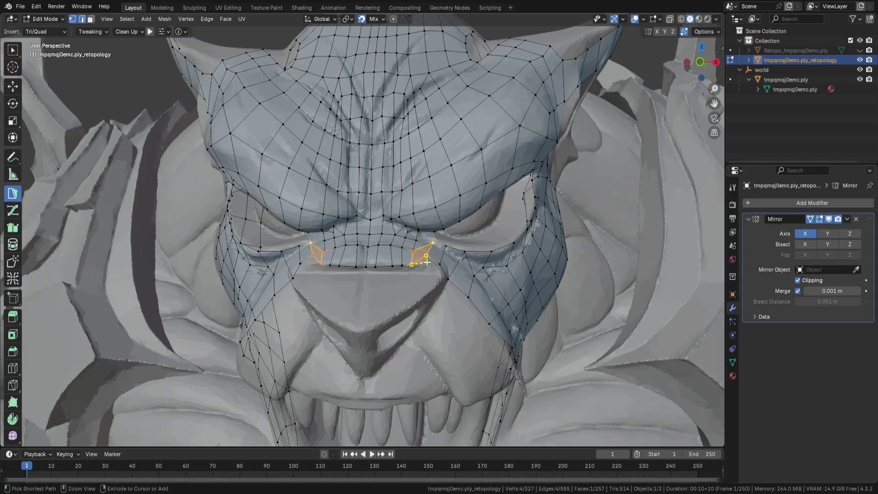
{"action": "middle_click_drag", "start_coordinate": [422, 270], "coordinate": [274, 284]}
{"action": "scroll", "coordinate": [241, 290], "scroll_direction": "up", "scroll_amount": 5}
{"action": "scroll", "coordinate": [292, 245], "scroll_direction": "down", "scroll_amount": 5}
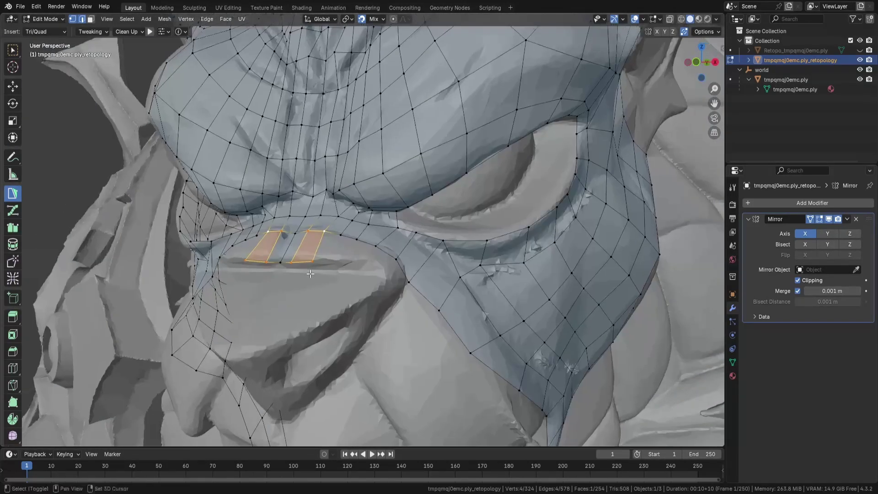
{"action": "scroll", "coordinate": [327, 241], "scroll_direction": "up", "scroll_amount": 3}
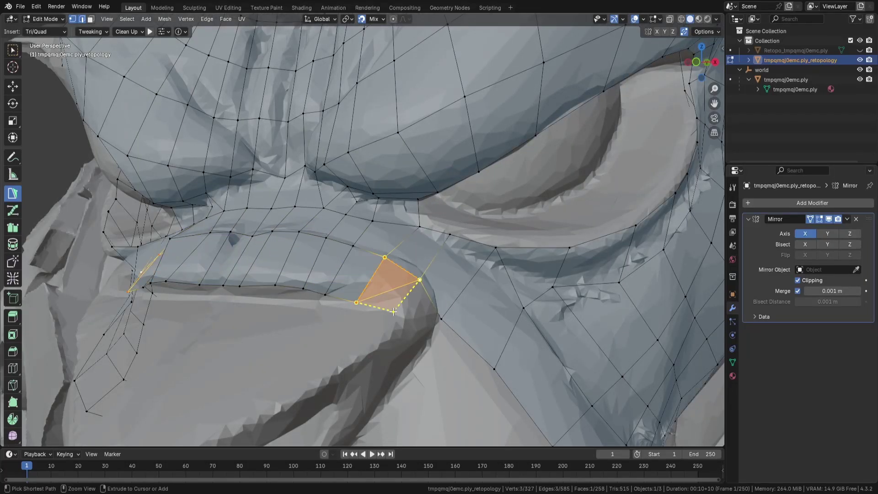
{"action": "middle_click_drag", "start_coordinate": [441, 316], "coordinate": [183, 272]}
Draw a PolyStrips strip of faces along the upper lip.
{"action": "key", "text": "2"}
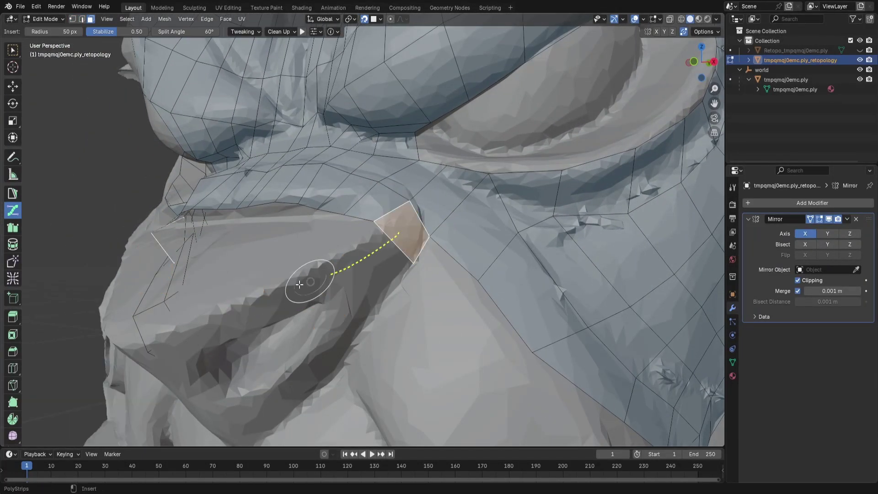
{"action": "left_click_drag", "start_coordinate": [268, 296], "coordinate": [152, 356]}
{"action": "middle_click_drag", "start_coordinate": [153, 357], "coordinate": [434, 310]}
Select the lip-centre vertex and stroke a PolyStrips strip down the nose bridge.
{"action": "key", "text": "1"}
{"action": "left_click", "coordinate": [436, 291]}
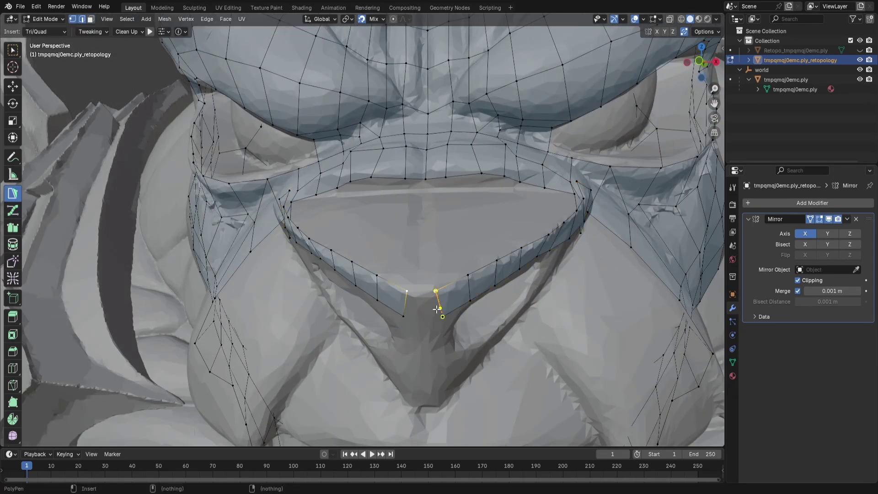
{"action": "middle_click_drag", "start_coordinate": [433, 262], "coordinate": [409, 212]}
{"action": "left_click", "coordinate": [13, 211]}
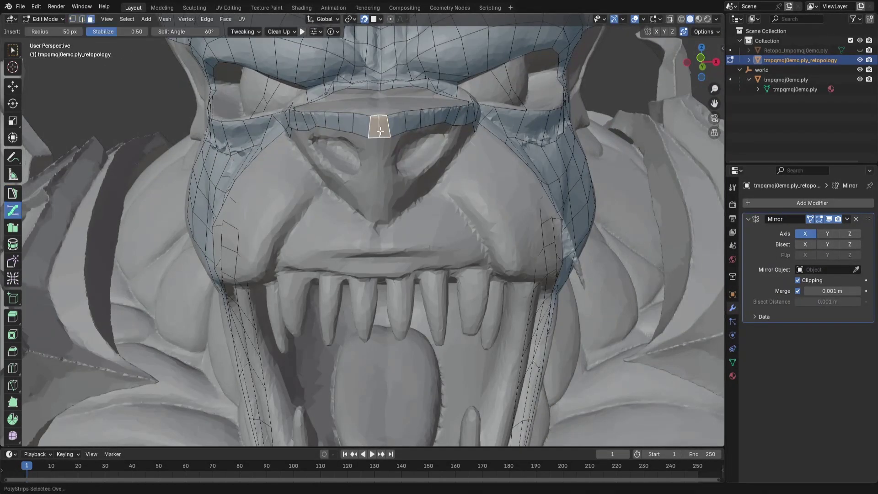
{"action": "left_click_drag", "start_coordinate": [384, 211], "coordinate": [384, 212]}
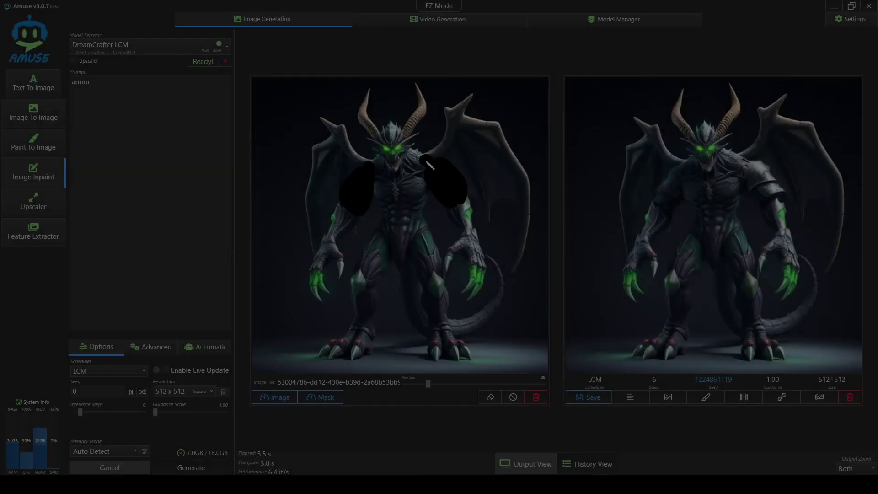
{"action": "left_click_drag", "start_coordinate": [429, 164], "coordinate": [392, 198]}
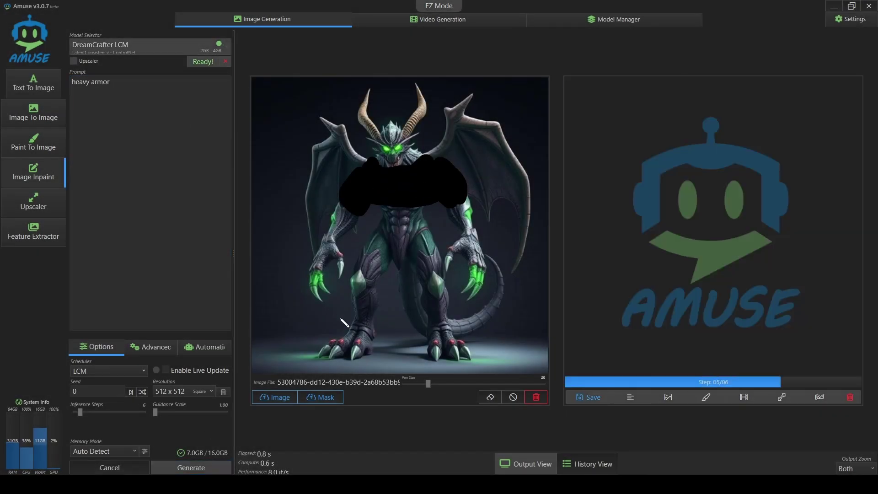
Raise inference steps to 23 and generate heavy-armour inpaint variations with the enlarged mask.
{"action": "left_click_drag", "start_coordinate": [80, 412], "coordinate": [105, 412]}
{"action": "left_click", "coordinate": [195, 462]}
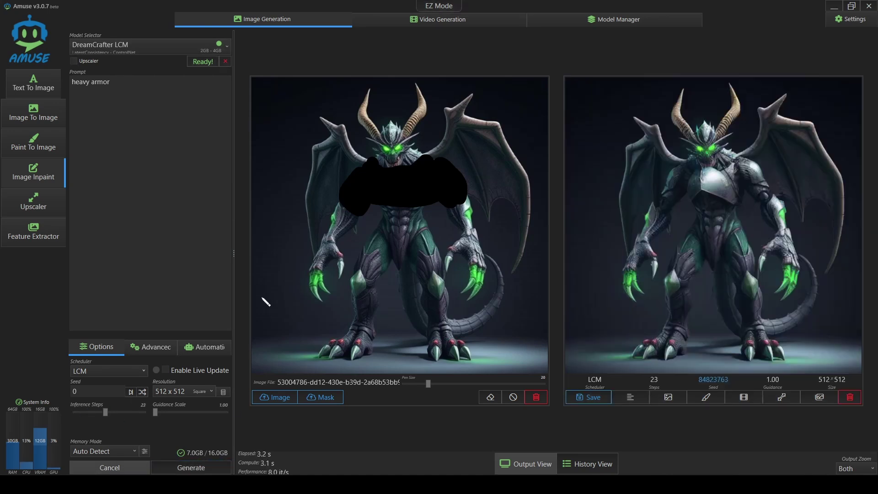
{"action": "left_click", "coordinate": [191, 469]}
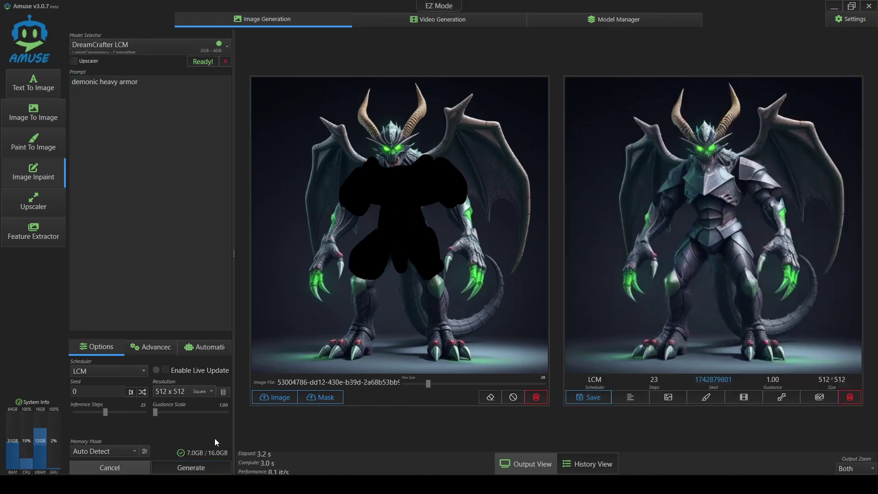
{"action": "left_click", "coordinate": [207, 465]}
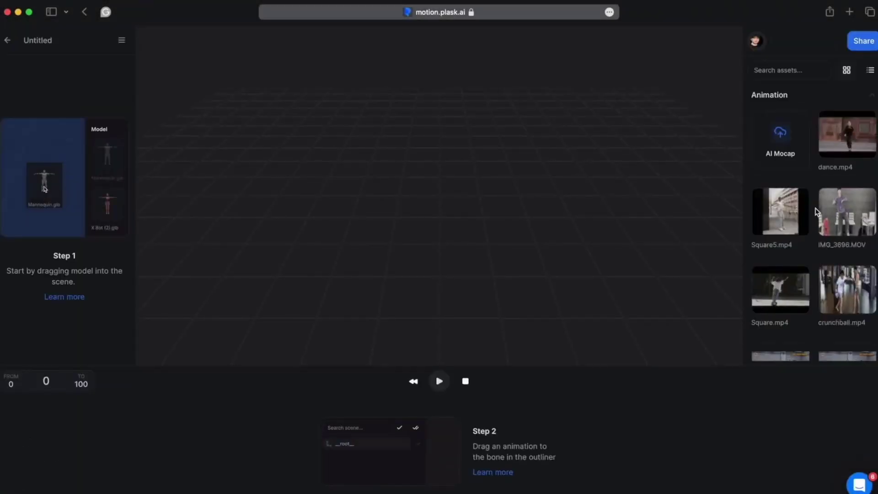
Place the Mannequin model in the scene and select its Armature.
{"action": "scroll", "coordinate": [818, 211], "scroll_direction": "down", "scroll_amount": 5}
{"action": "left_click_drag", "start_coordinate": [857, 210], "coordinate": [558, 216]}
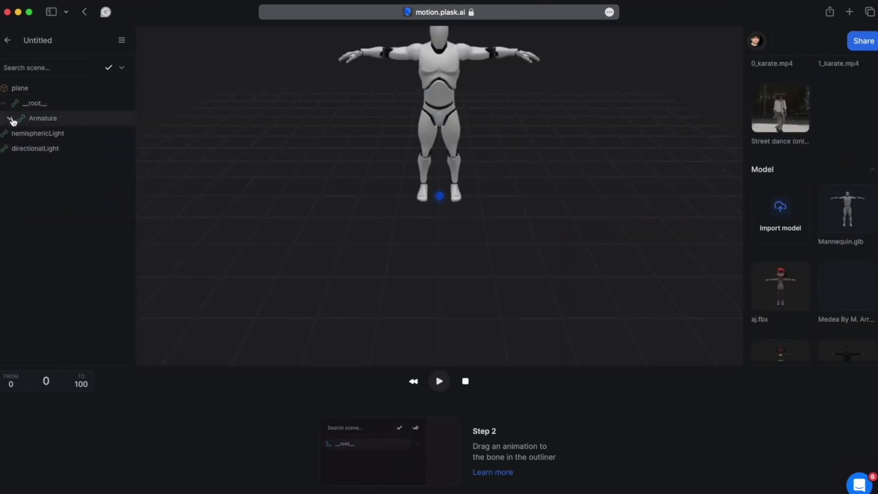
{"action": "left_click", "coordinate": [46, 118]}
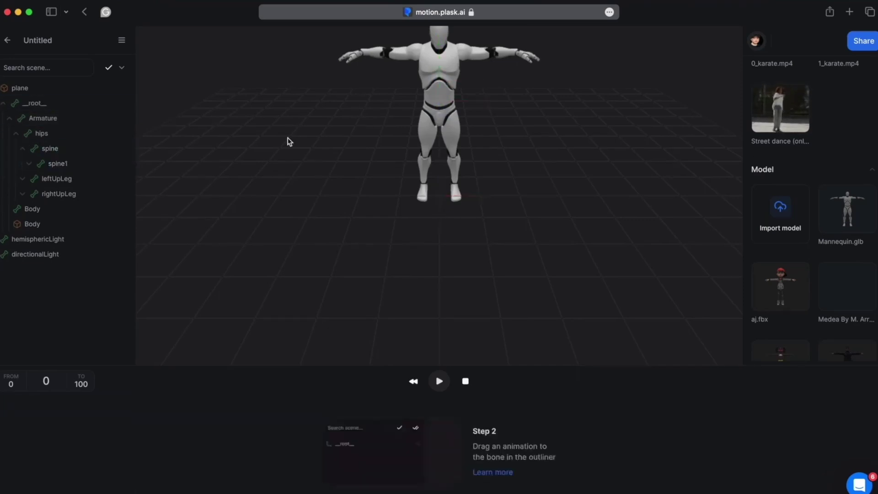
{"action": "scroll", "coordinate": [814, 210], "scroll_direction": "up", "scroll_amount": 5}
Upload the Muay Thai training video with multi-person detection and extract its motion.
{"action": "left_click", "coordinate": [780, 139]}
{"action": "left_click", "coordinate": [365, 187]}
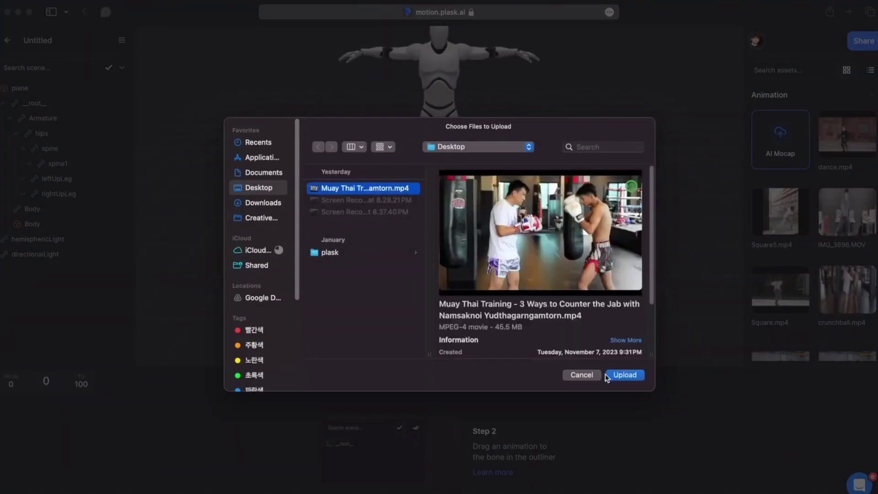
{"action": "left_click", "coordinate": [624, 375]}
{"action": "left_click", "coordinate": [665, 244]}
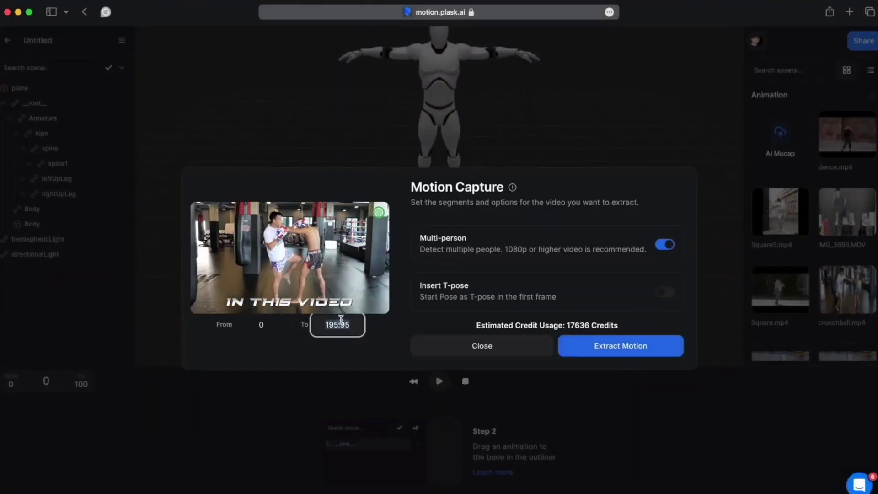
{"action": "left_click", "coordinate": [613, 349]}
Apply dance.mp4 to the Armature, shift the clip later and scrub to frame 21.
{"action": "scroll", "coordinate": [819, 277], "scroll_direction": "down", "scroll_amount": 4}
{"action": "scroll", "coordinate": [816, 296], "scroll_direction": "up", "scroll_amount": 4}
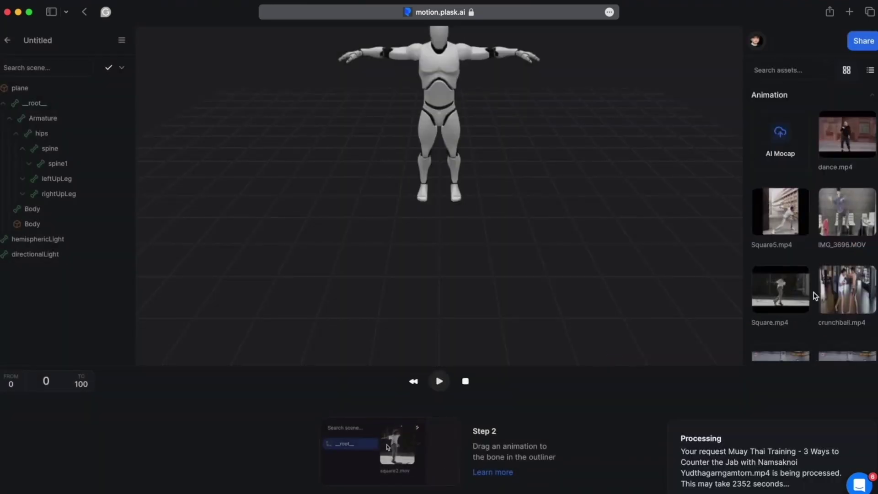
{"action": "left_click_drag", "start_coordinate": [862, 137], "coordinate": [109, 105]}
{"action": "left_click_drag", "start_coordinate": [399, 420], "coordinate": [462, 425]}
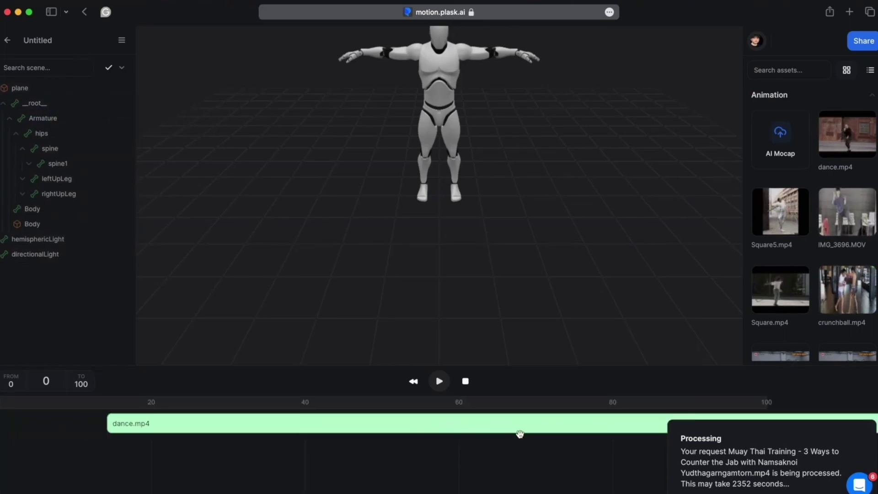
{"action": "key", "text": "space"}
{"action": "scroll", "coordinate": [369, 425], "scroll_direction": "down", "scroll_amount": 3}
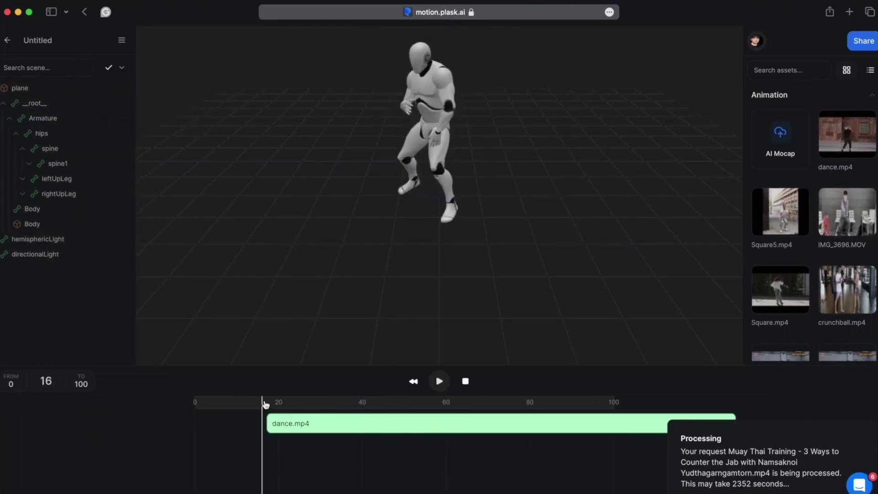
{"action": "left_click_drag", "start_coordinate": [255, 404], "coordinate": [299, 407]}
Show the hips position curves, then the leftUpLeg rotation curves from dance.mp4.
{"action": "double_click", "coordinate": [540, 424]}
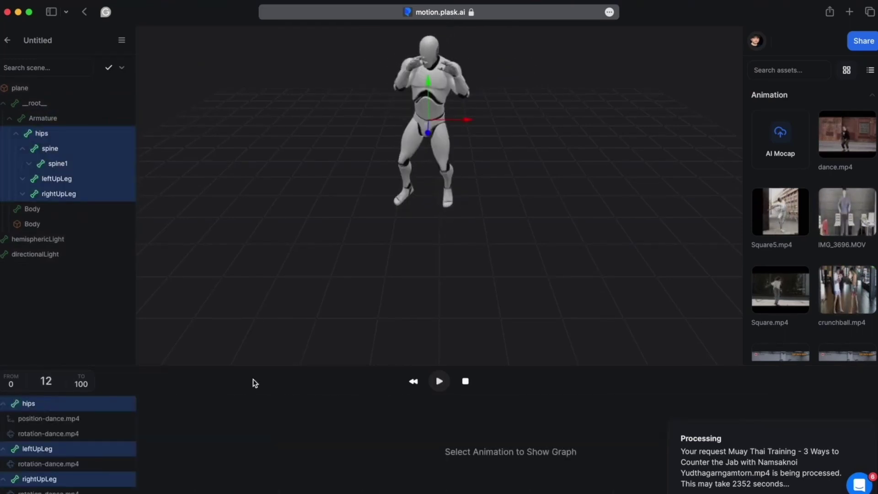
{"action": "left_click", "coordinate": [106, 419]}
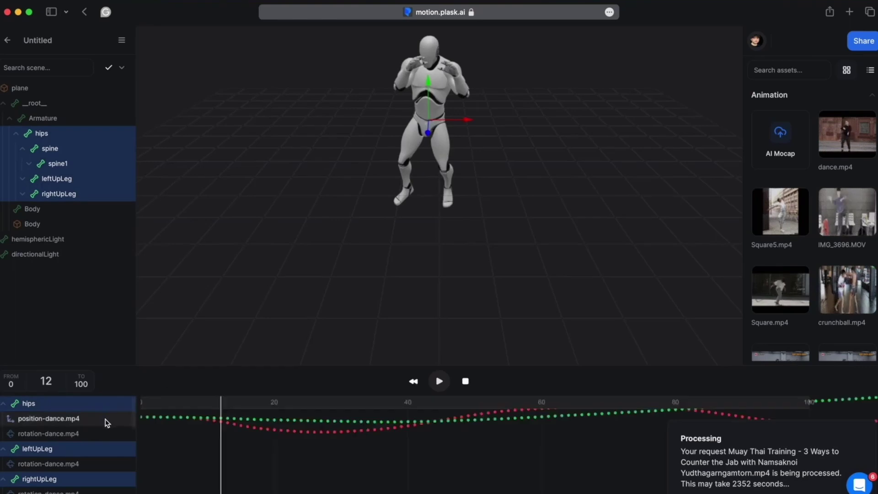
{"action": "left_click", "coordinate": [87, 466]}
{"action": "scroll", "coordinate": [476, 166], "scroll_direction": "up", "scroll_amount": 3}
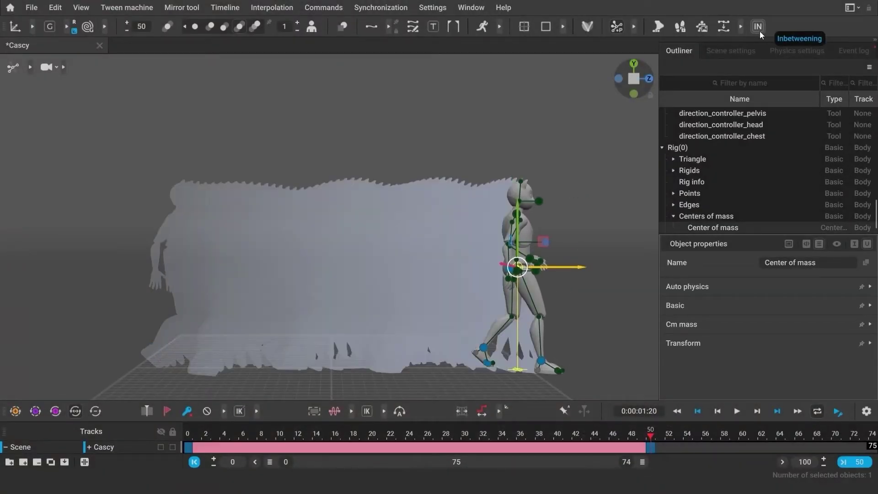
Inbetween frames 0–50, then play and scrub through the walking animation.
{"action": "left_click", "coordinate": [737, 411]}
{"action": "left_click", "coordinate": [741, 416]}
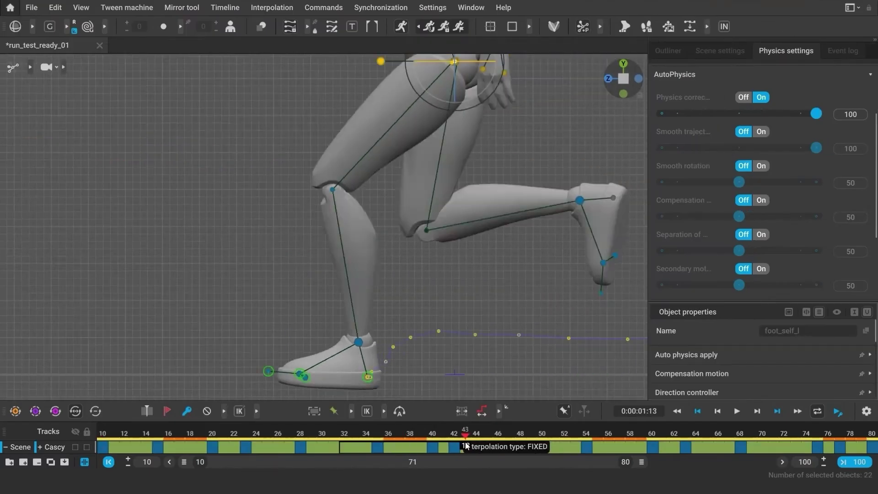
{"action": "left_click_drag", "start_coordinate": [466, 446], "coordinate": [533, 443]}
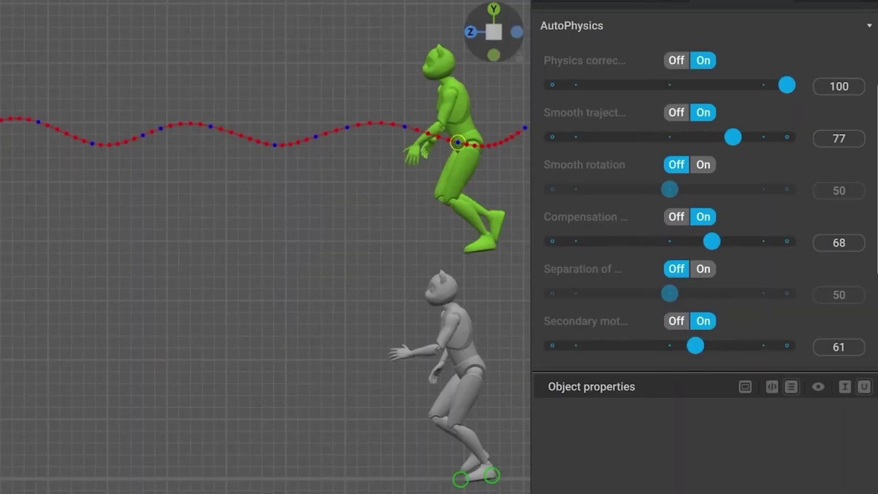
Set AutoPhysics secondary motion to 61 and play the animation with physics.
{"action": "left_click_drag", "start_coordinate": [704, 345], "coordinate": [695, 346]}
{"action": "key", "text": "space"}
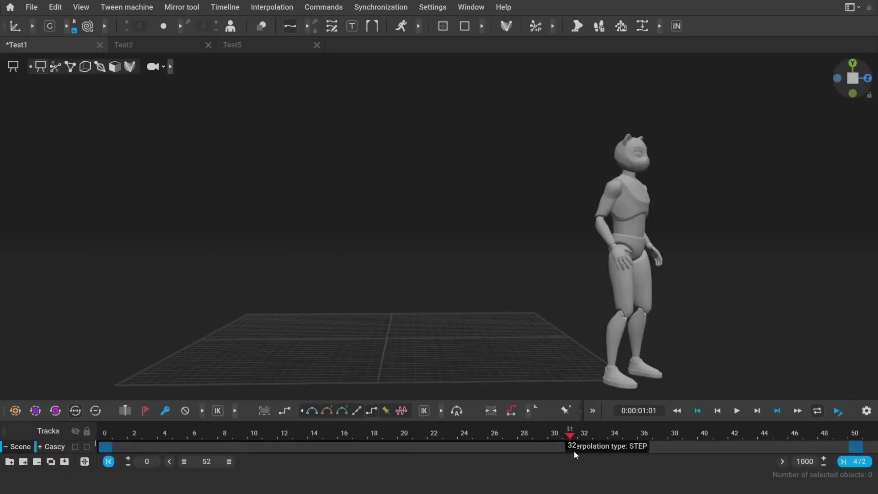
{"action": "left_click", "coordinate": [736, 411]}
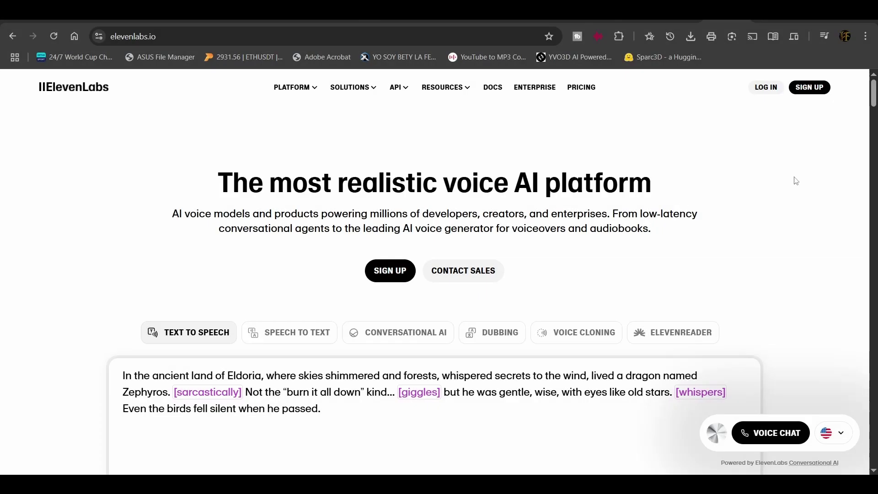
{"action": "scroll", "coordinate": [797, 173], "scroll_direction": "down", "scroll_amount": 1}
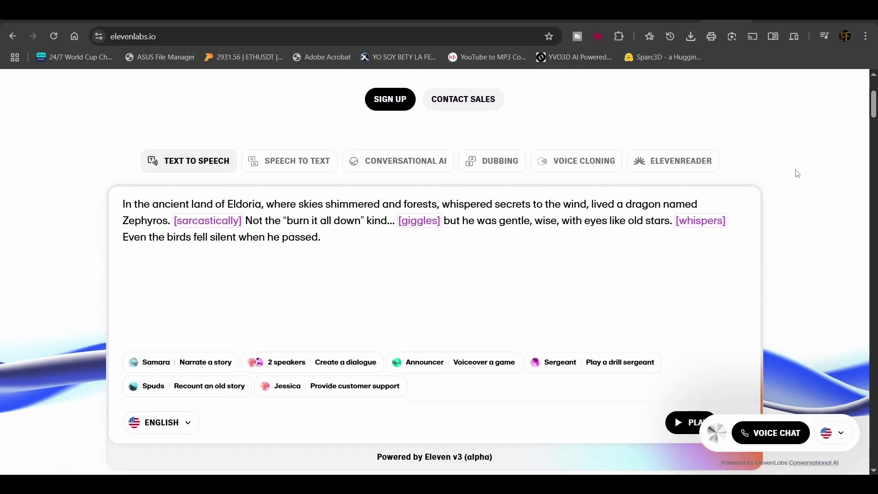
{"action": "scroll", "coordinate": [798, 173], "scroll_direction": "down", "scroll_amount": 6}
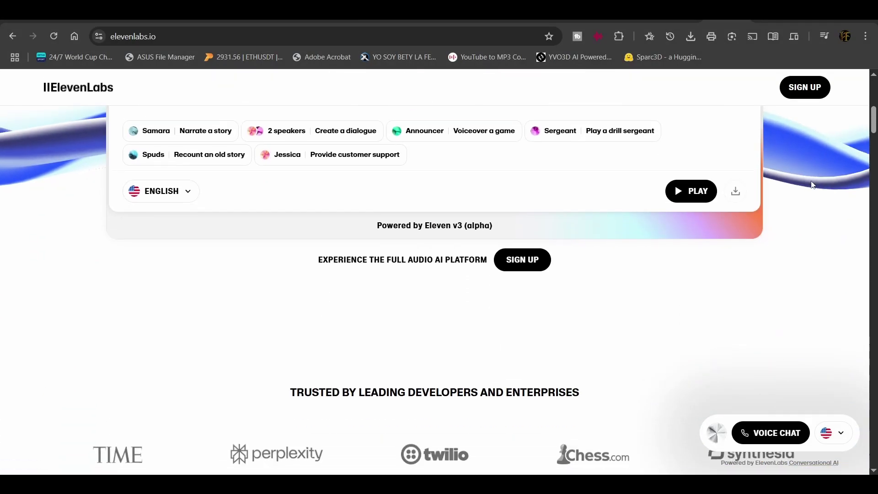
{"action": "scroll", "coordinate": [813, 185], "scroll_direction": "down", "scroll_amount": 6}
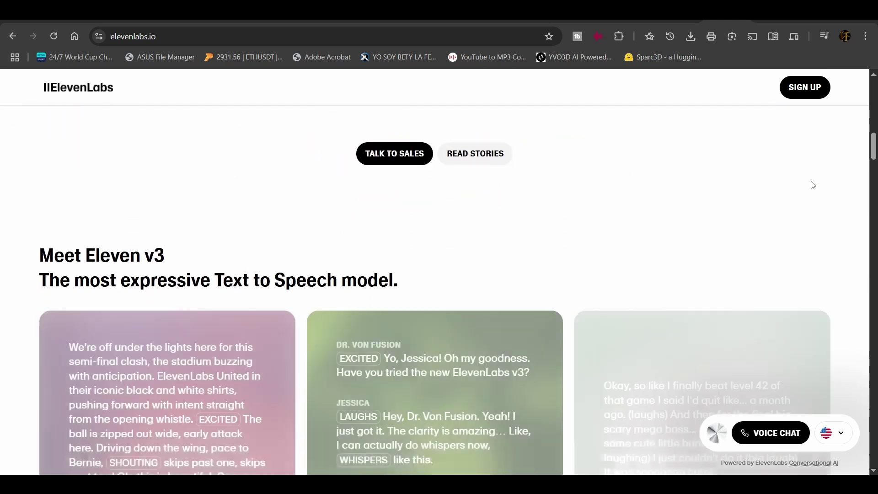
{"action": "scroll", "coordinate": [856, 203], "scroll_direction": "down", "scroll_amount": 8}
{"action": "scroll", "coordinate": [858, 201], "scroll_direction": "down", "scroll_amount": 1}
{"action": "scroll", "coordinate": [851, 186], "scroll_direction": "down", "scroll_amount": 6}
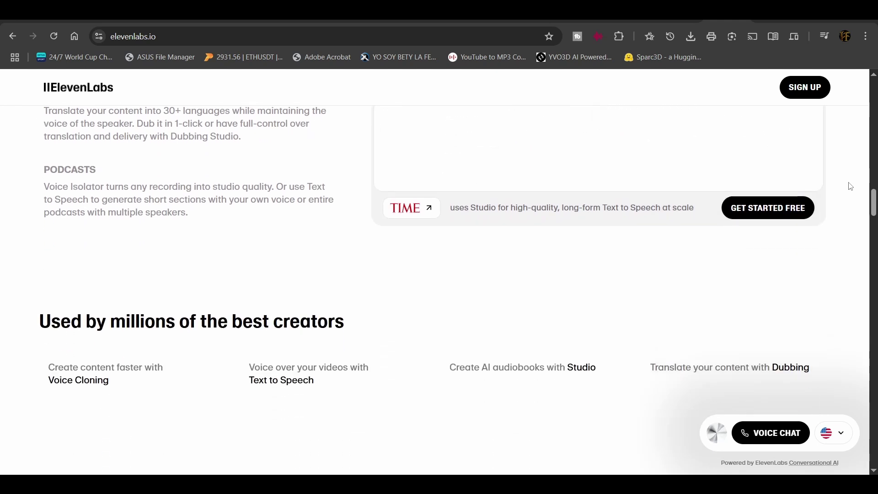
{"action": "scroll", "coordinate": [851, 187], "scroll_direction": "down", "scroll_amount": 1}
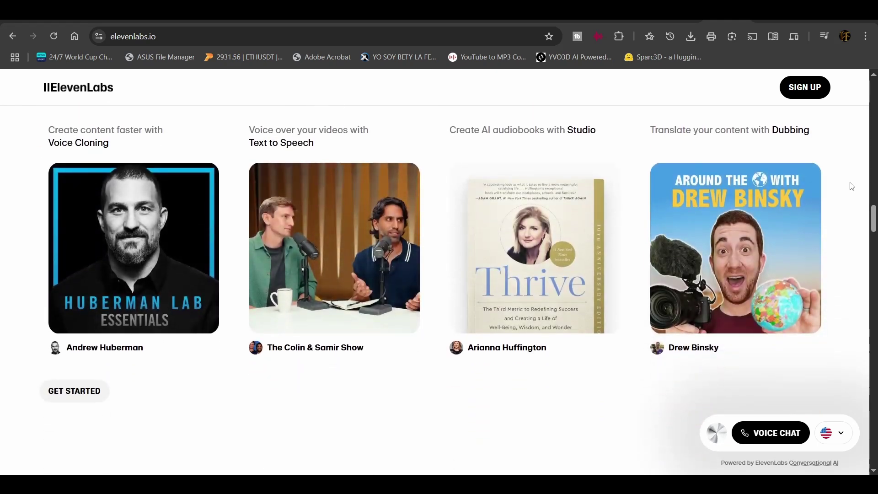
{"action": "scroll", "coordinate": [851, 187], "scroll_direction": "down", "scroll_amount": 8}
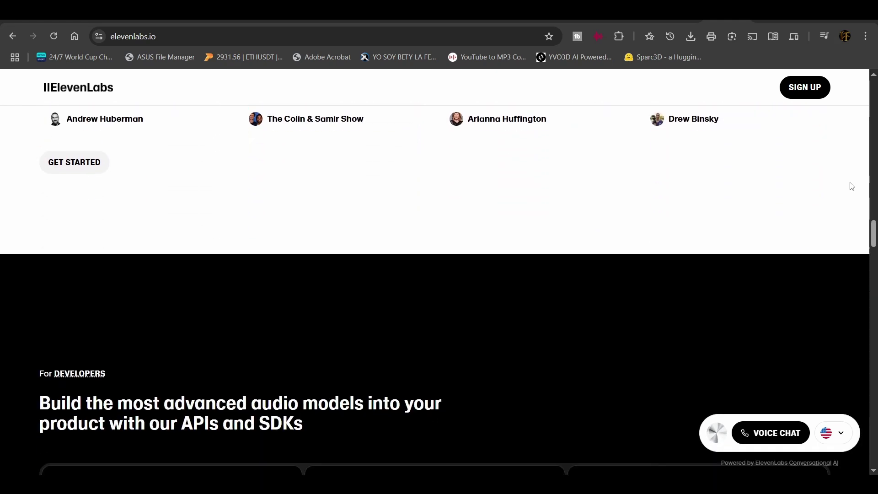
{"action": "scroll", "coordinate": [850, 186], "scroll_direction": "down", "scroll_amount": 2}
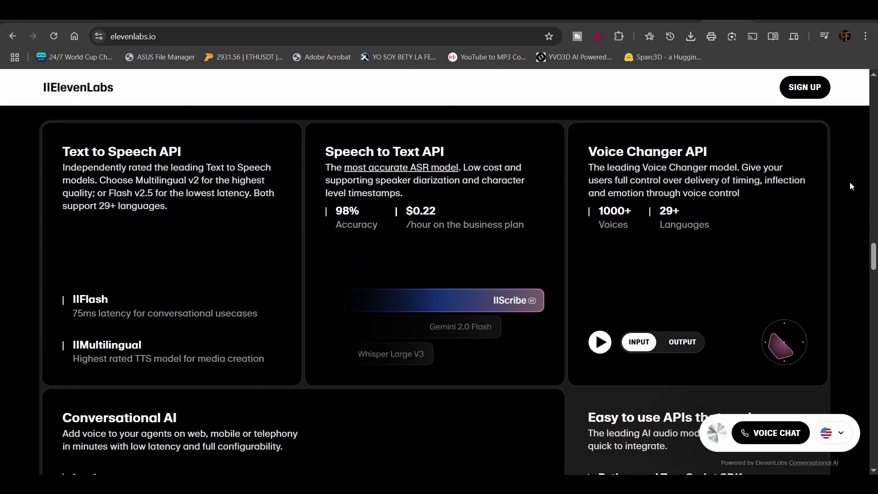
{"action": "scroll", "coordinate": [850, 182], "scroll_direction": "down", "scroll_amount": 8}
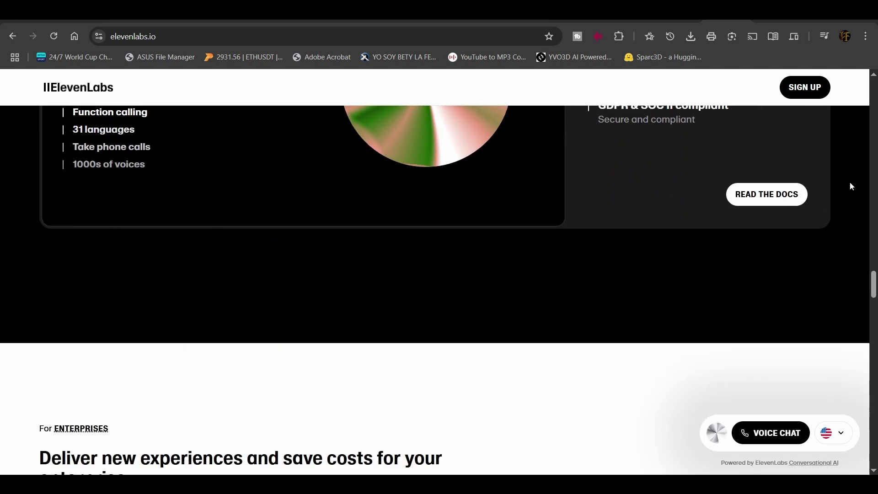
{"action": "scroll", "coordinate": [849, 182], "scroll_direction": "down", "scroll_amount": 6}
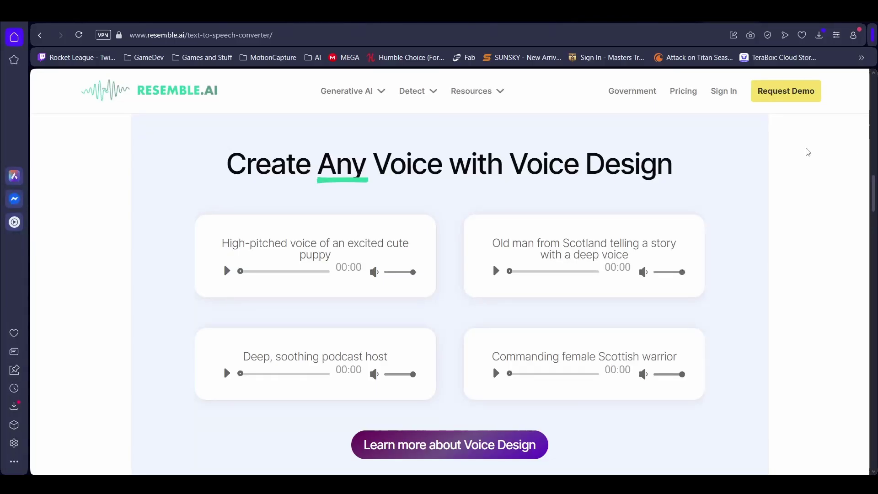
{"action": "scroll", "coordinate": [808, 152], "scroll_direction": "down", "scroll_amount": 6}
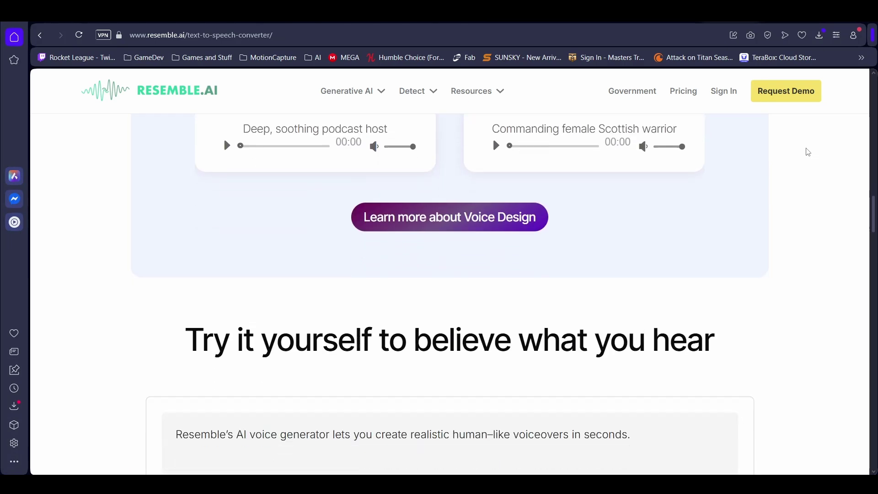
{"action": "scroll", "coordinate": [808, 152], "scroll_direction": "down", "scroll_amount": 1}
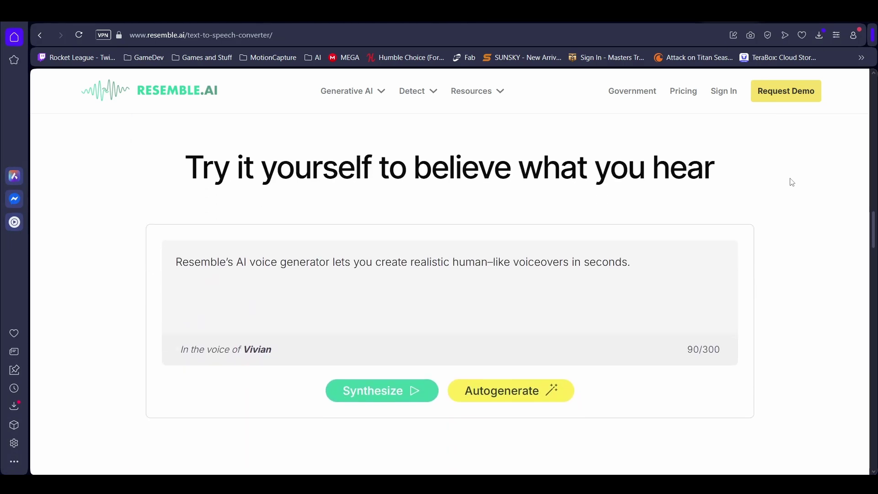
{"action": "scroll", "coordinate": [793, 182], "scroll_direction": "down", "scroll_amount": 6}
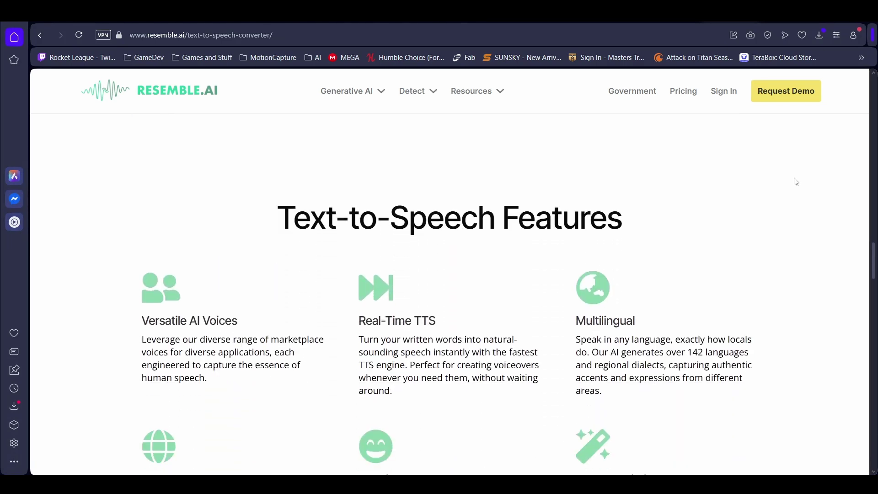
{"action": "scroll", "coordinate": [796, 182], "scroll_direction": "down", "scroll_amount": 1}
{"action": "scroll", "coordinate": [796, 181], "scroll_direction": "down", "scroll_amount": 6}
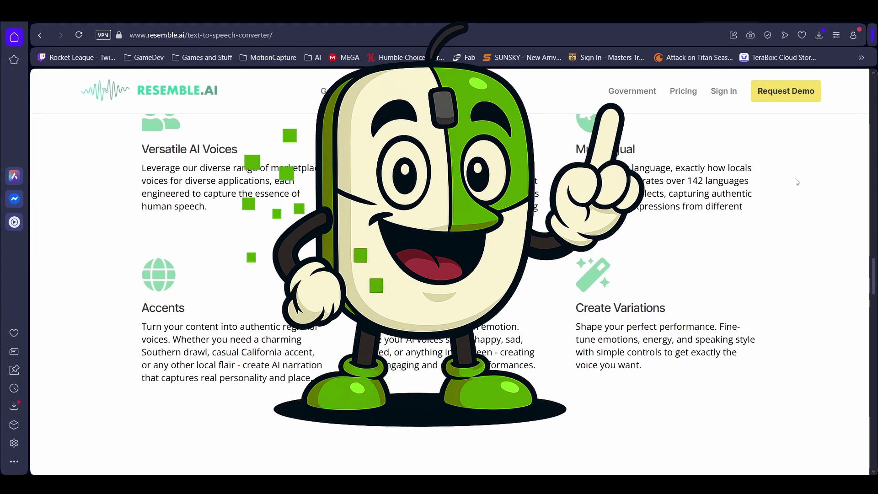
{"action": "scroll", "coordinate": [796, 181], "scroll_direction": "down", "scroll_amount": 3}
{"action": "scroll", "coordinate": [796, 181], "scroll_direction": "down", "scroll_amount": 1}
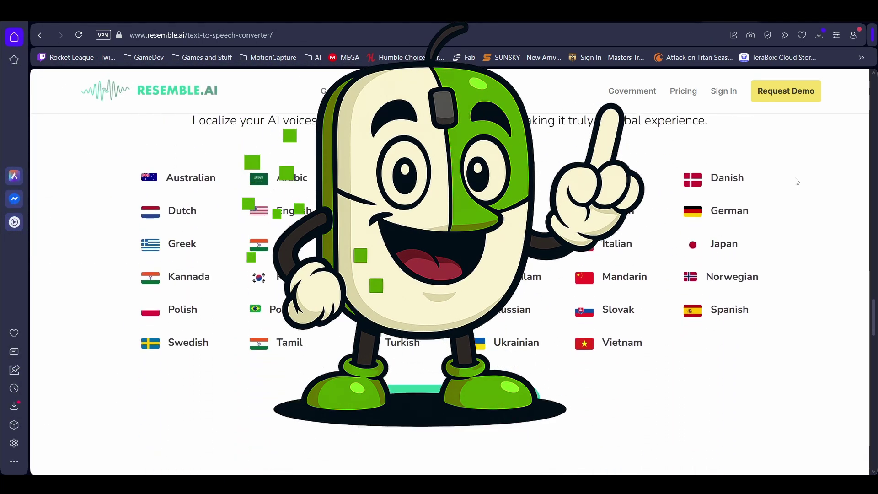
{"action": "scroll", "coordinate": [796, 182], "scroll_direction": "down", "scroll_amount": 5}
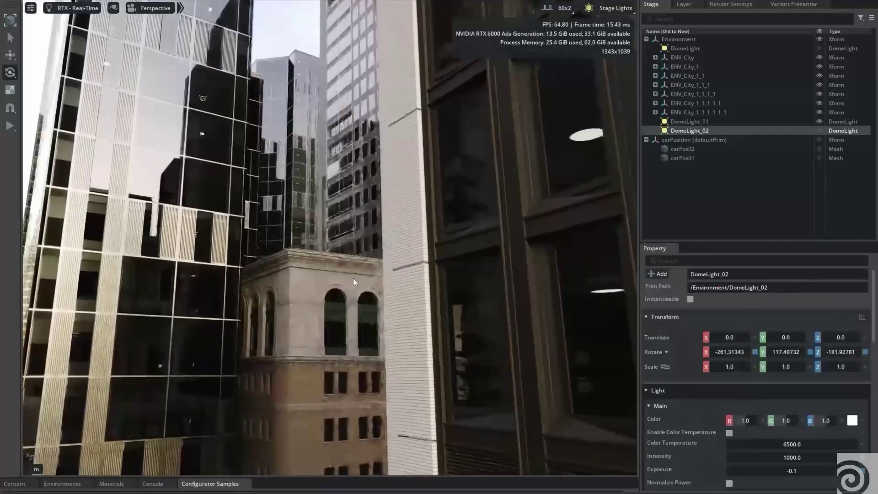
{"action": "right_click_drag", "start_coordinate": [353, 278], "coordinate": [578, 175]}
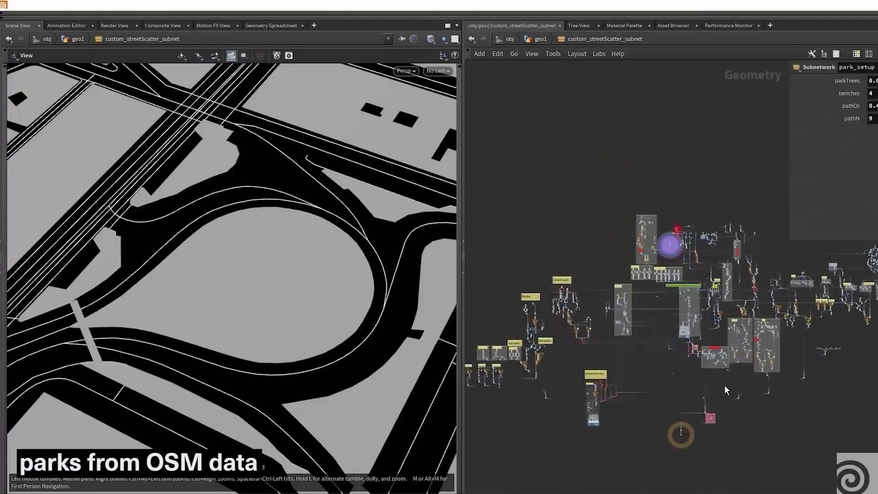
Display the park node's output and tumble the camera back over the tree-filled parks.
{"action": "left_click", "coordinate": [690, 429]}
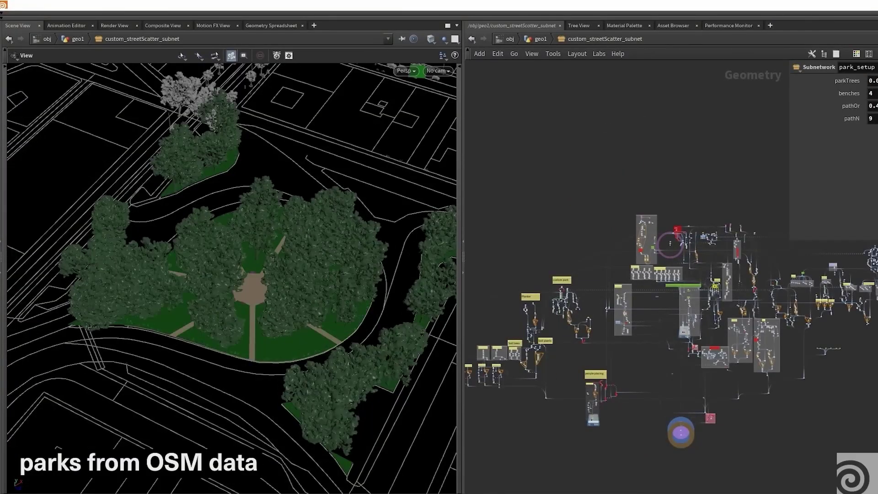
{"action": "left_click_drag", "start_coordinate": [268, 277], "coordinate": [292, 251]}
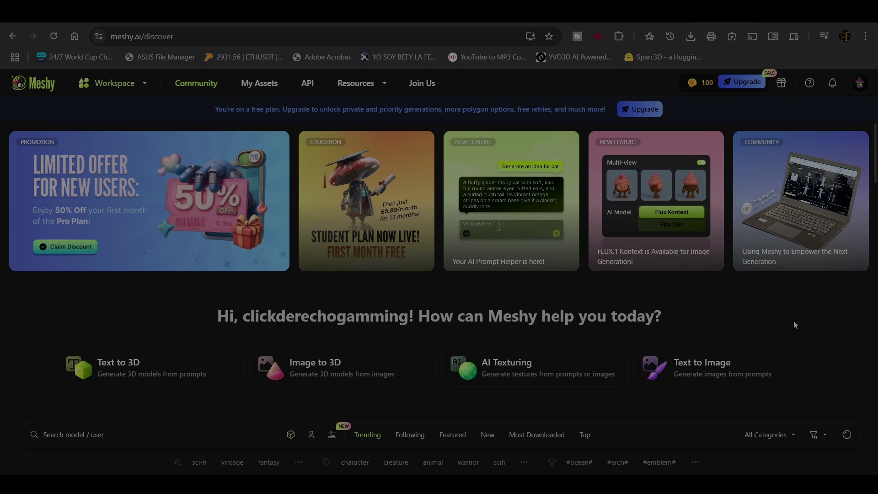
Open the Desert Apex Serpent model and compare its wireframe, clay and textured views.
{"action": "scroll", "coordinate": [856, 262], "scroll_direction": "down", "scroll_amount": 15}
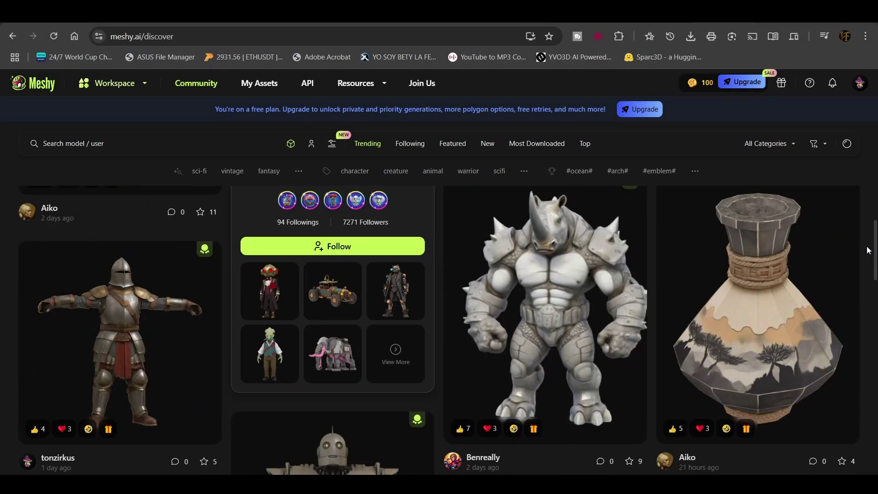
{"action": "scroll", "coordinate": [867, 250], "scroll_direction": "down", "scroll_amount": 20}
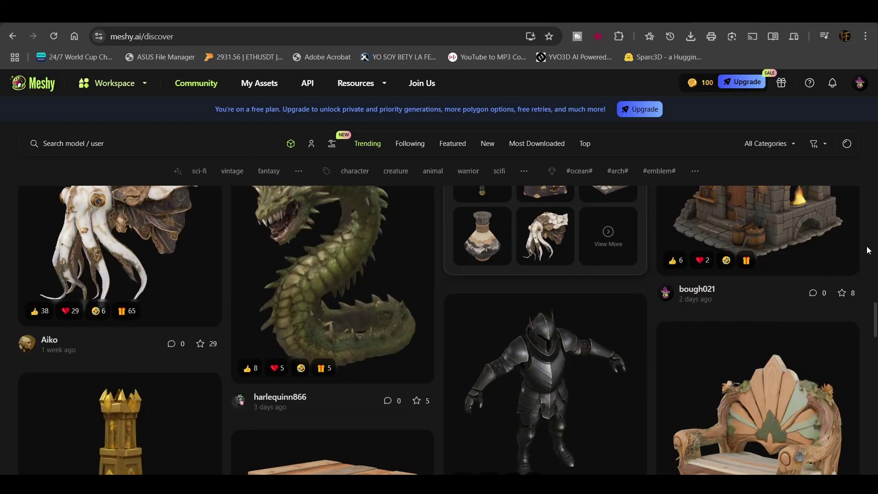
{"action": "left_click", "coordinate": [324, 312]}
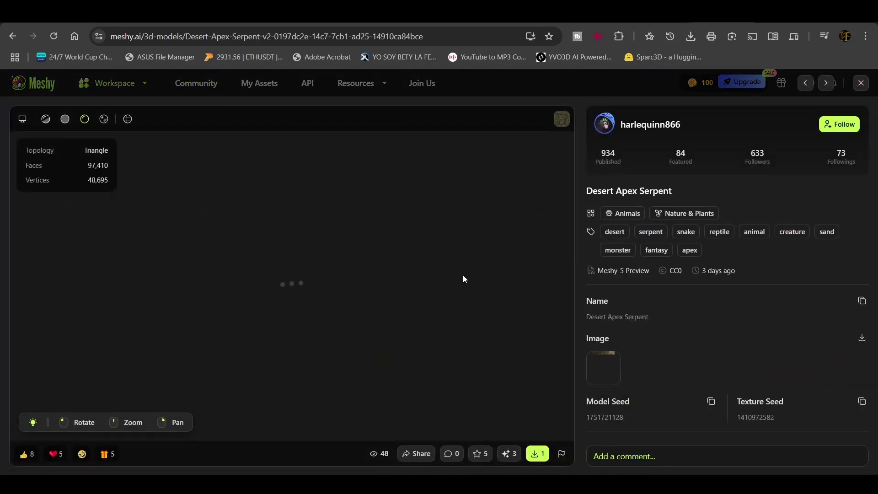
{"action": "left_click_drag", "start_coordinate": [335, 268], "coordinate": [280, 231]}
{"action": "left_click", "coordinate": [45, 119]}
{"action": "left_click", "coordinate": [102, 122]}
{"action": "left_click", "coordinate": [46, 119]}
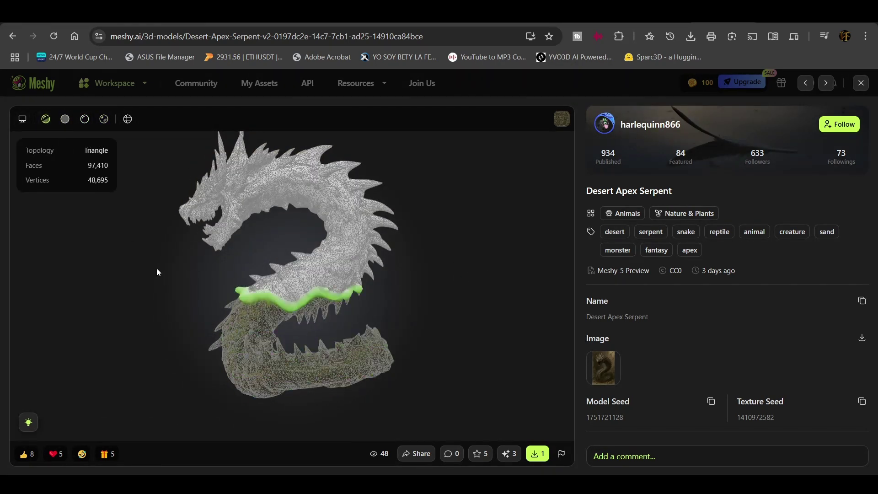
{"action": "left_click", "coordinate": [65, 119]}
{"action": "left_click", "coordinate": [104, 119]}
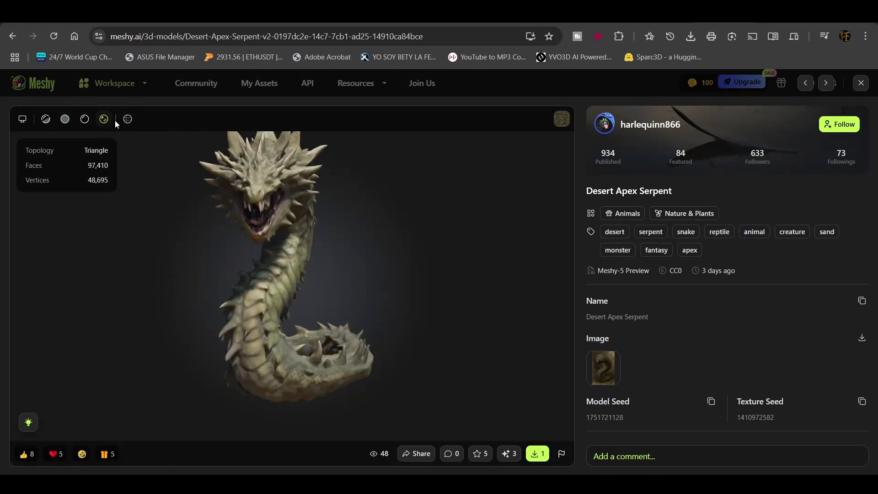
Open the monstrous giant model and preview its Running, then Idle, animation.
{"action": "left_click", "coordinate": [861, 83]}
{"action": "scroll", "coordinate": [558, 267], "scroll_direction": "down", "scroll_amount": 15}
{"action": "scroll", "coordinate": [557, 268], "scroll_direction": "down", "scroll_amount": 15}
{"action": "scroll", "coordinate": [652, 276], "scroll_direction": "down", "scroll_amount": 10}
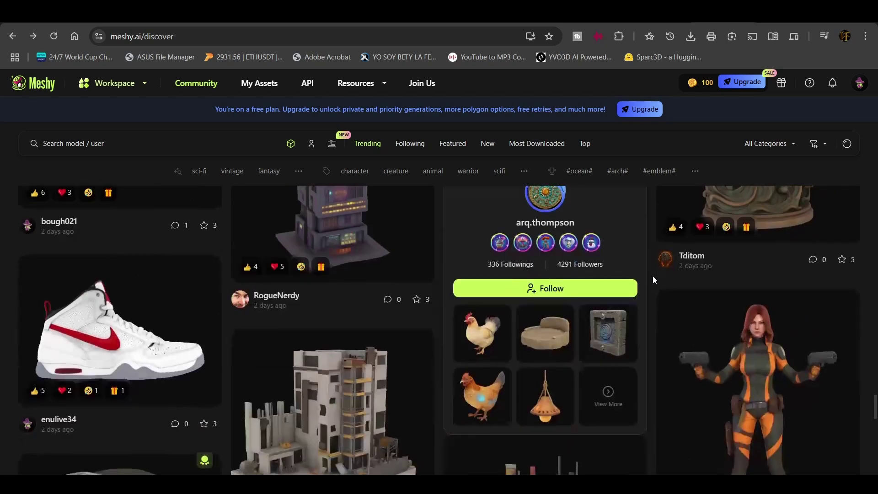
{"action": "left_click", "coordinate": [701, 285]}
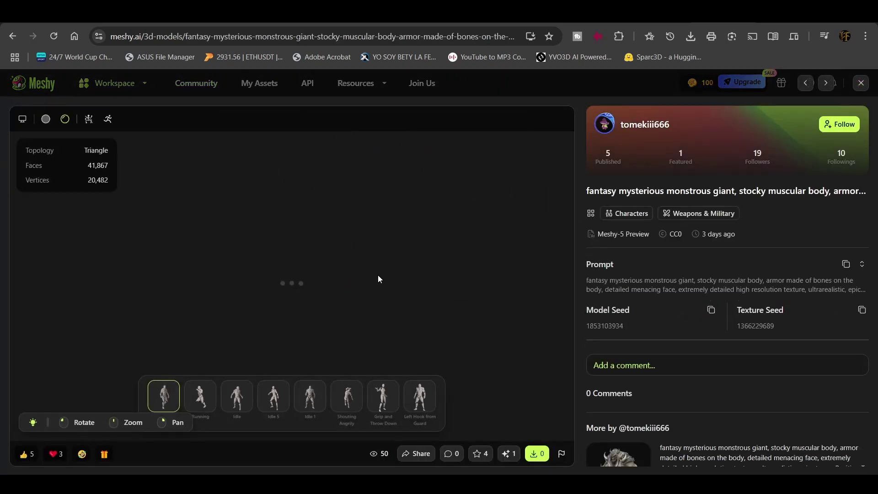
{"action": "left_click", "coordinate": [199, 402]}
{"action": "left_click", "coordinate": [241, 400]}
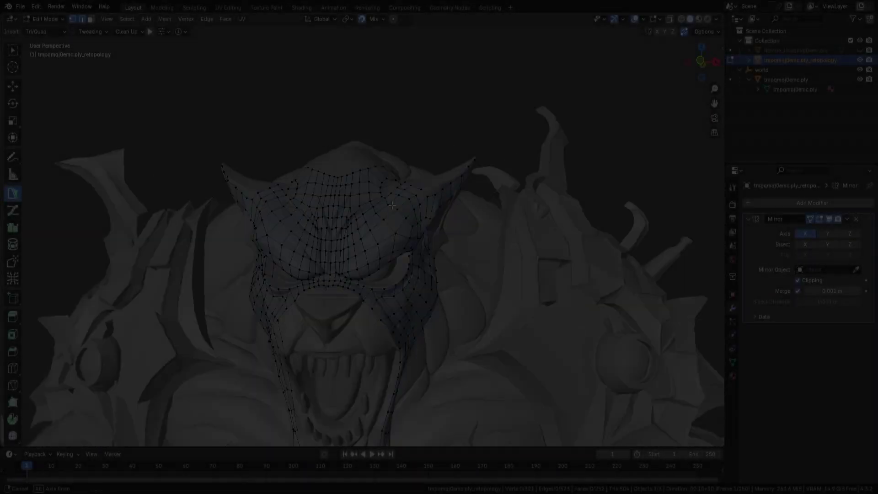
{"action": "middle_click_drag", "start_coordinate": [348, 247], "coordinate": [366, 254]}
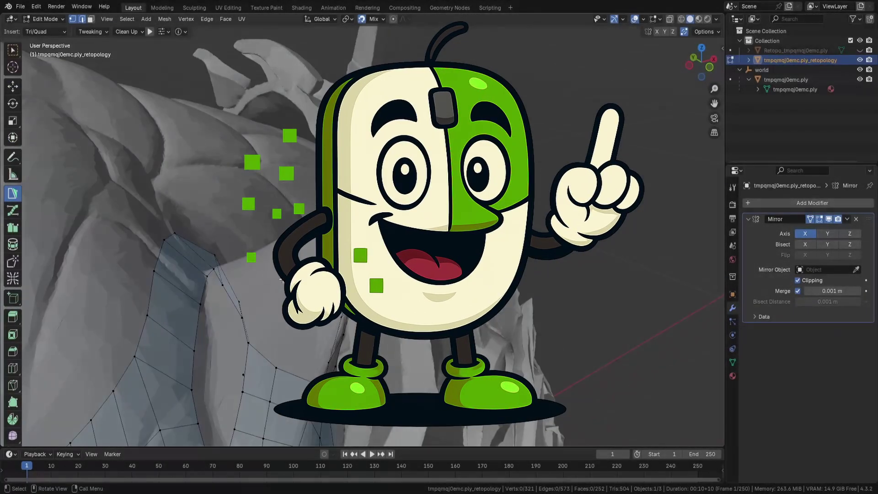
{"action": "middle_click_drag", "start_coordinate": [366, 254], "coordinate": [375, 255]}
{"action": "middle_click_drag", "start_coordinate": [249, 270], "coordinate": [271, 272]}
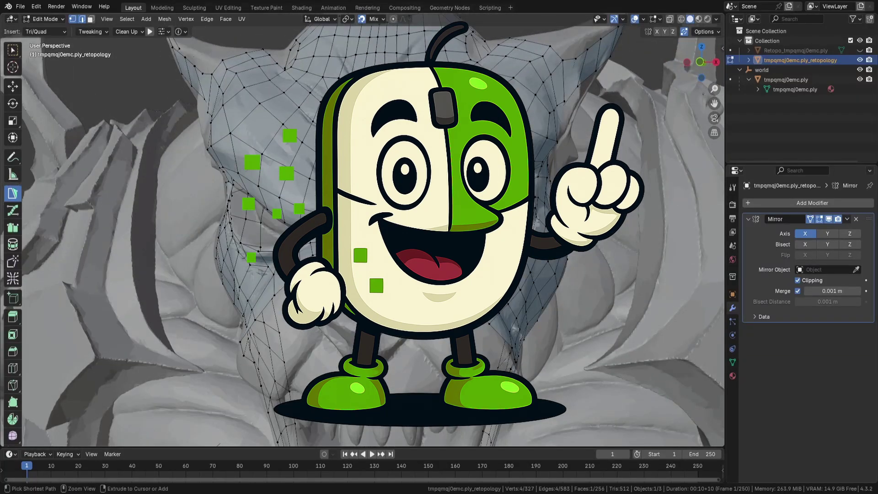
{"action": "middle_click_drag", "start_coordinate": [270, 272], "coordinate": [257, 285]}
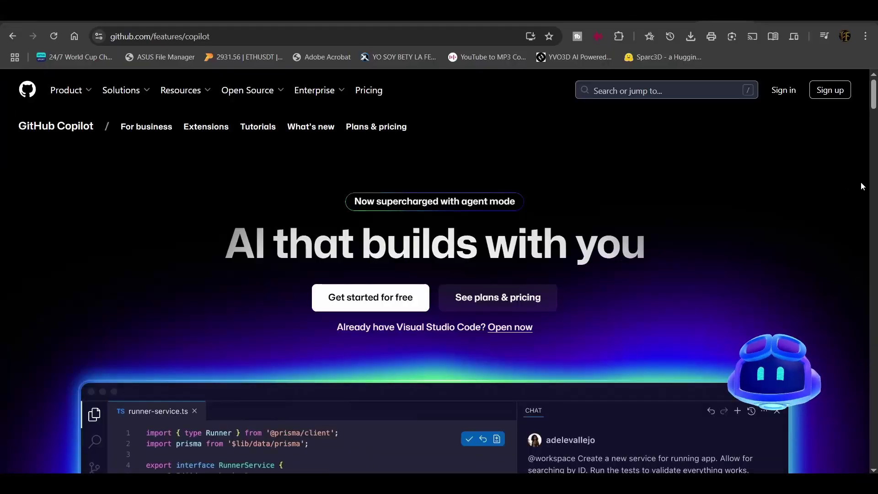
{"action": "scroll", "coordinate": [862, 186], "scroll_direction": "down", "scroll_amount": 5}
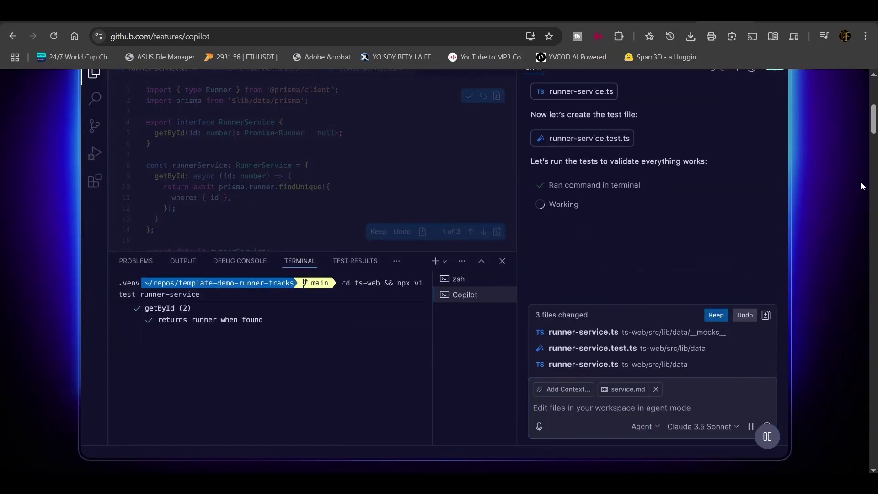
{"action": "scroll", "coordinate": [861, 184], "scroll_direction": "down", "scroll_amount": 10}
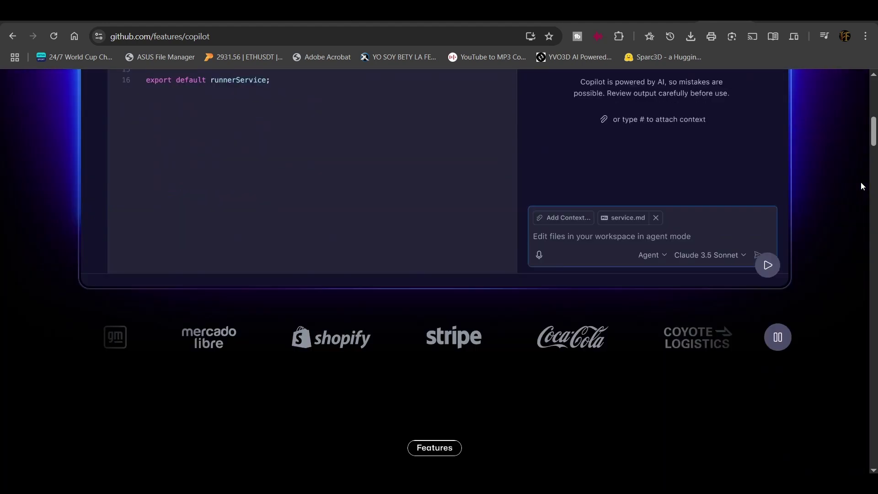
{"action": "scroll", "coordinate": [861, 182], "scroll_direction": "down", "scroll_amount": 1}
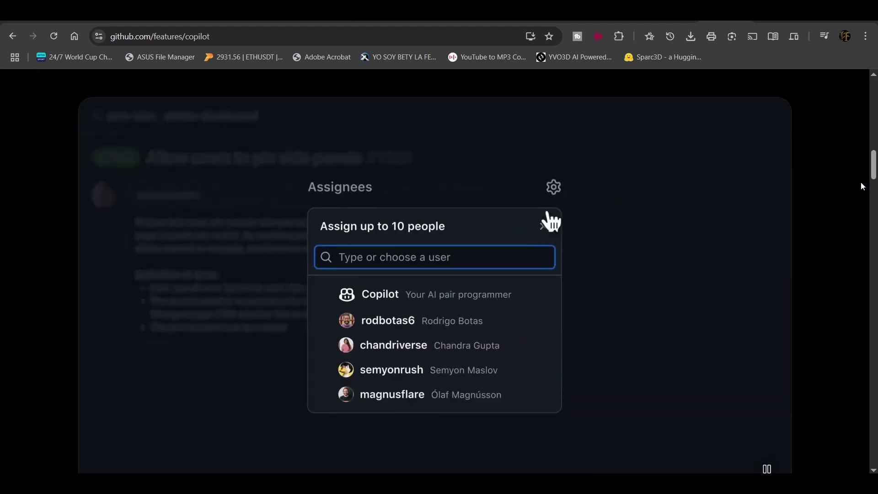
{"action": "scroll", "coordinate": [860, 182], "scroll_direction": "down", "scroll_amount": 1}
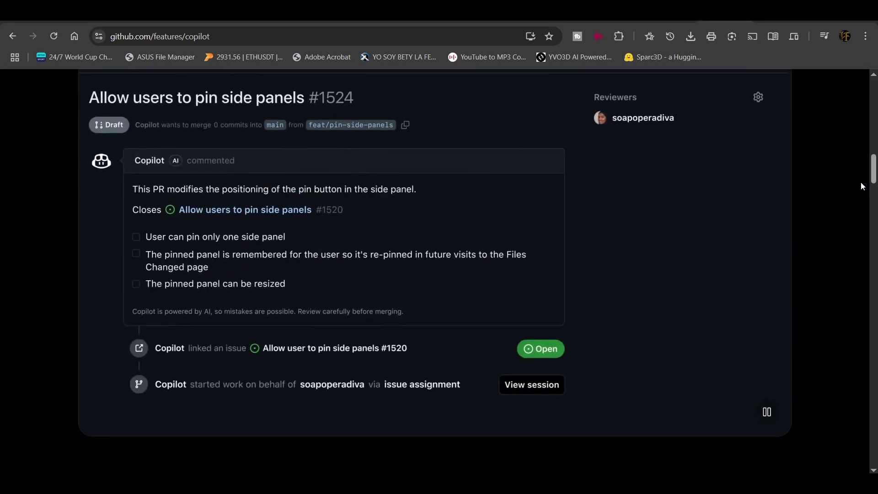
{"action": "scroll", "coordinate": [861, 182], "scroll_direction": "down", "scroll_amount": 10}
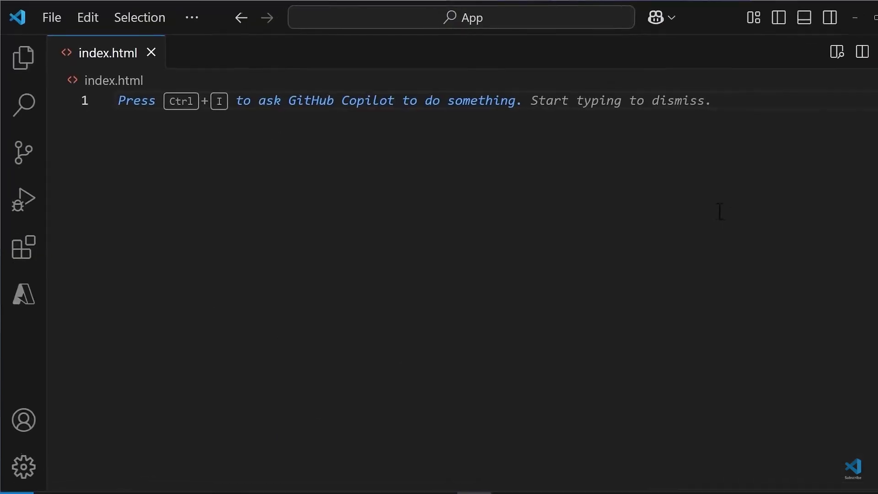
Ask Copilot inline in index.html for 'a fancy login form!.' and show a live preview.
{"action": "key", "text": "ctrl+i"}
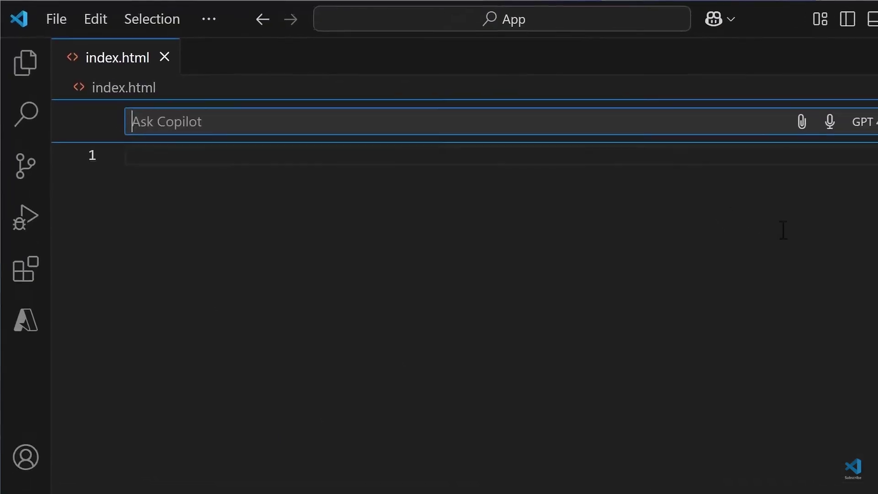
{"action": "type", "text": "a fancy login form"}
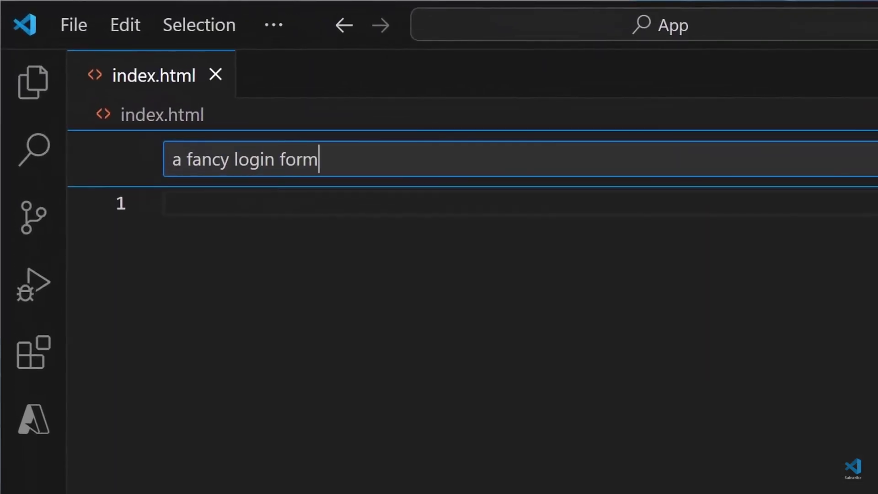
{"action": "type", "text": "!."}
{"action": "key", "text": "Return"}
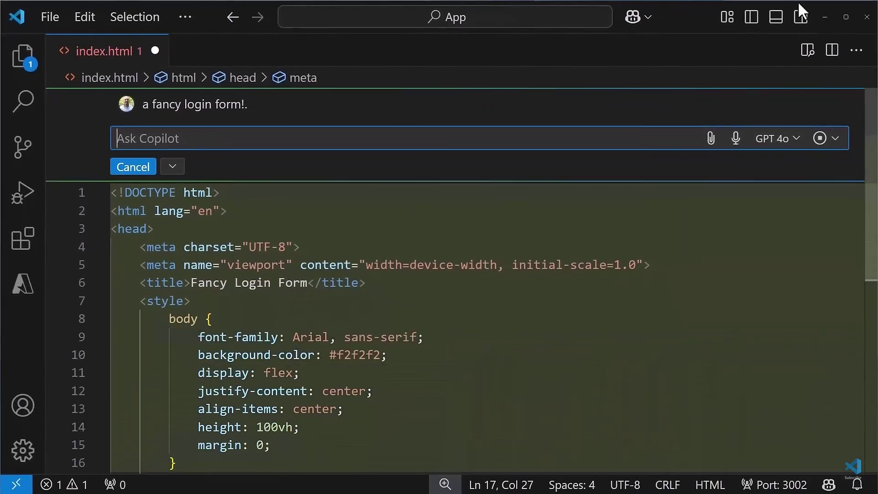
{"action": "left_click", "coordinate": [808, 51]}
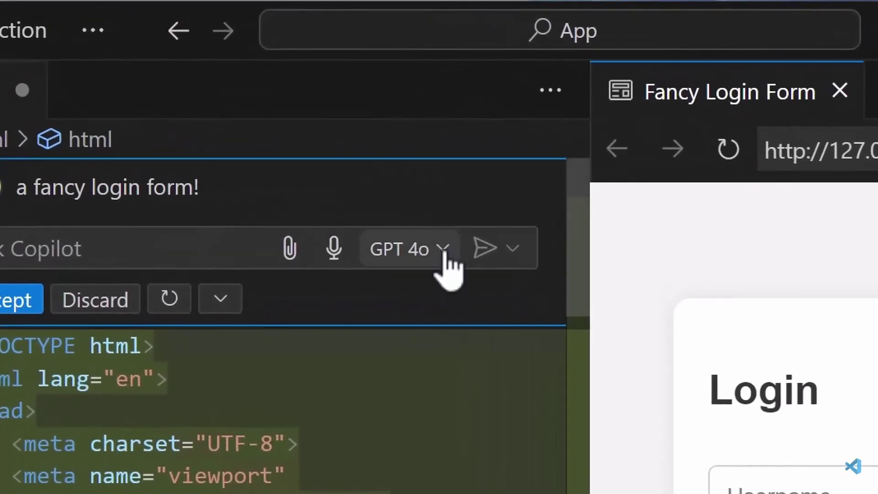
Switch Copilot to Claude 3.5 Sonnet (Preview) and request 'make it even fanci'.
{"action": "left_click", "coordinate": [442, 249]}
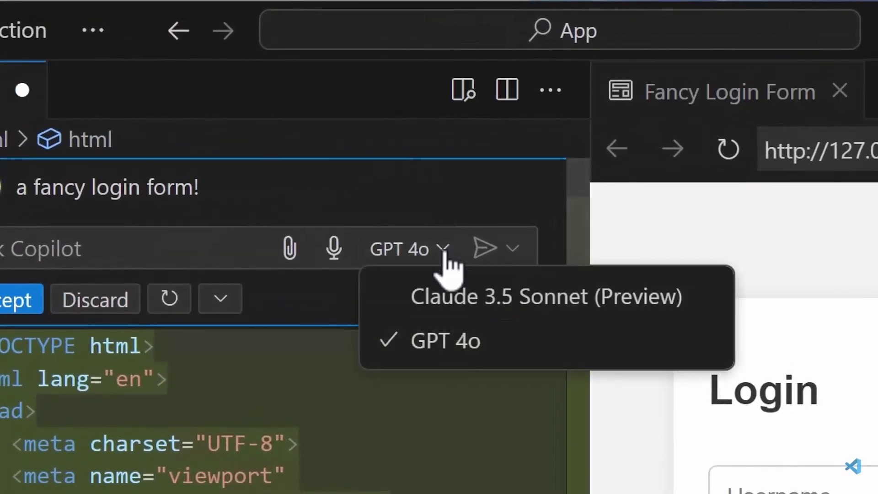
{"action": "left_click", "coordinate": [445, 295]}
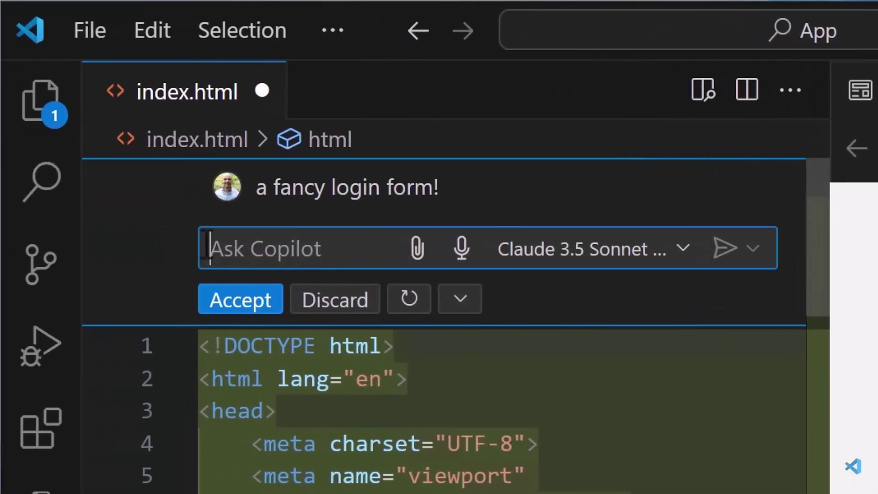
{"action": "type", "text": "make it even fancier"}
{"action": "key", "text": "Return"}
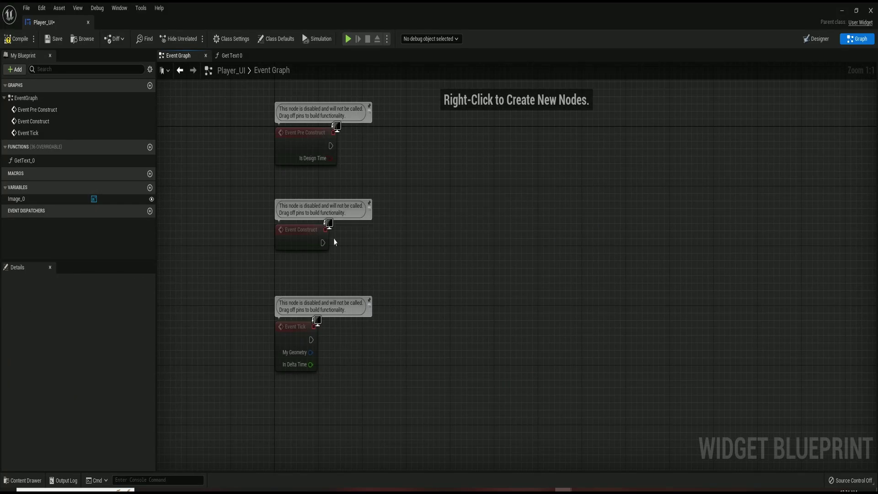
Add a Get Player Character node off Event Construct in the Event Graph.
{"action": "left_click_drag", "start_coordinate": [322, 242], "coordinate": [388, 240]}
{"action": "type", "text": "get player"}
{"action": "right_click", "coordinate": [349, 255]}
{"action": "type", "text": "get player character"}
{"action": "left_click", "coordinate": [373, 294]}
{"action": "left_click_drag", "start_coordinate": [380, 279], "coordinate": [412, 274]}
{"action": "type", "text": "ani"}
{"action": "key", "text": "Escape"}
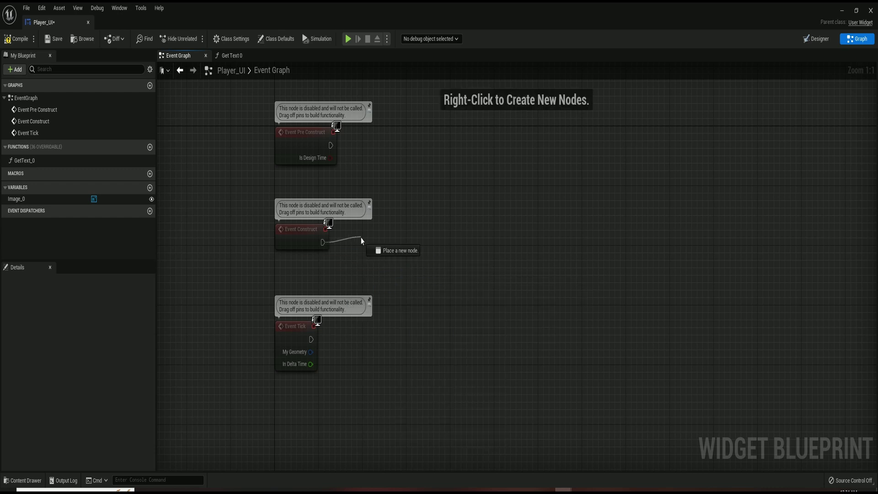
Add Cast To Riku with a Get Health node, feeding Get Player Character into its Object.
{"action": "left_click_drag", "start_coordinate": [362, 241], "coordinate": [360, 239]}
{"action": "type", "text": "cast to riku"}
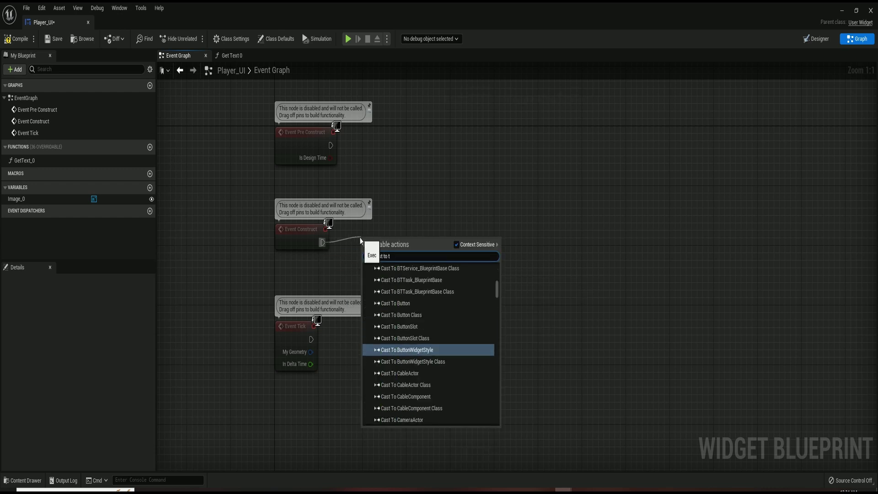
{"action": "left_click", "coordinate": [421, 349]}
{"action": "left_click_drag", "start_coordinate": [419, 260], "coordinate": [464, 267]}
{"action": "type", "text": "health"}
{"action": "left_click", "coordinate": [508, 324]}
{"action": "left_click_drag", "start_coordinate": [369, 247], "coordinate": [344, 300]}
{"action": "type", "text": "get player character"}
{"action": "left_click", "coordinate": [366, 405]}
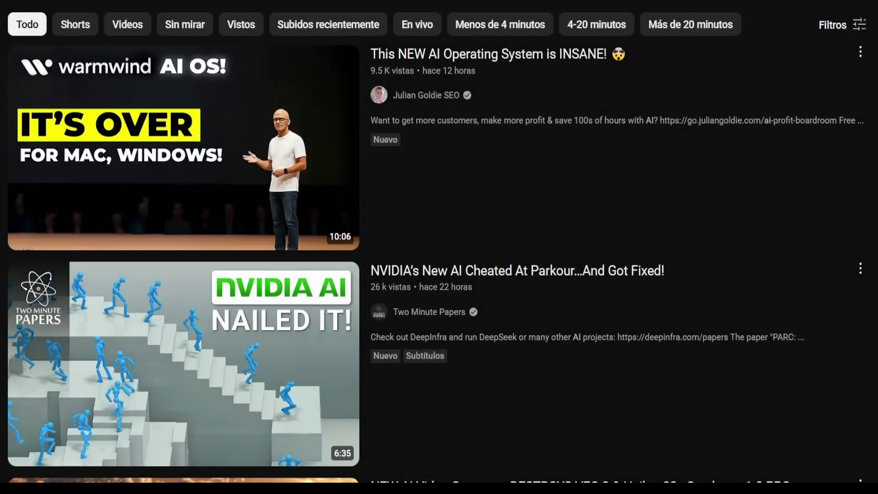
{"action": "scroll", "coordinate": [439, 246], "scroll_direction": "down", "scroll_amount": 9}
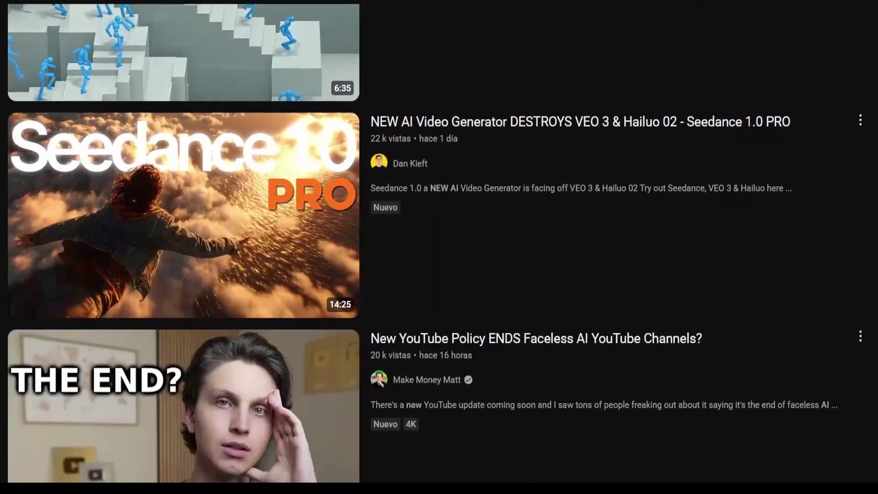
{"action": "scroll", "coordinate": [439, 247], "scroll_direction": "down", "scroll_amount": 12}
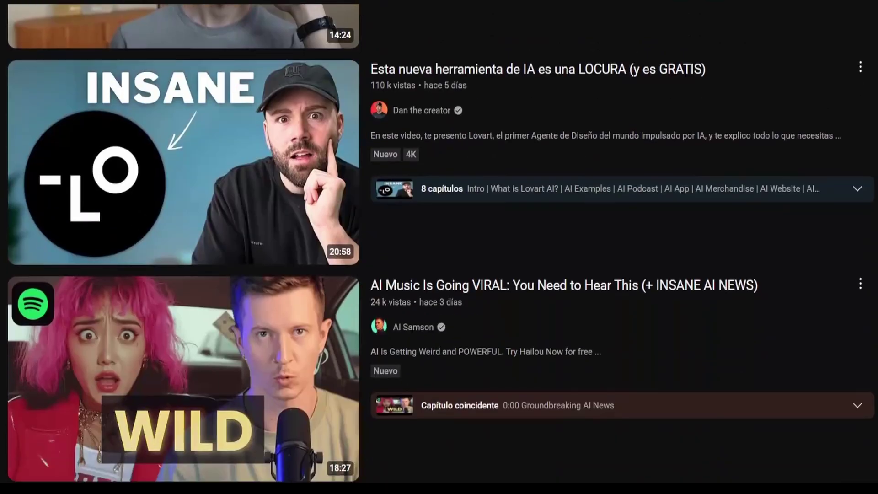
{"action": "scroll", "coordinate": [439, 247], "scroll_direction": "down", "scroll_amount": 11}
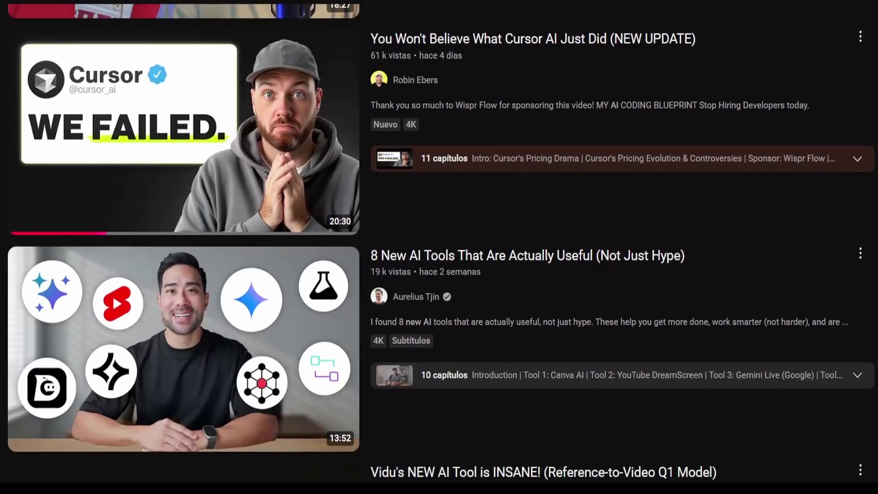
{"action": "scroll", "coordinate": [439, 247], "scroll_direction": "down", "scroll_amount": 5}
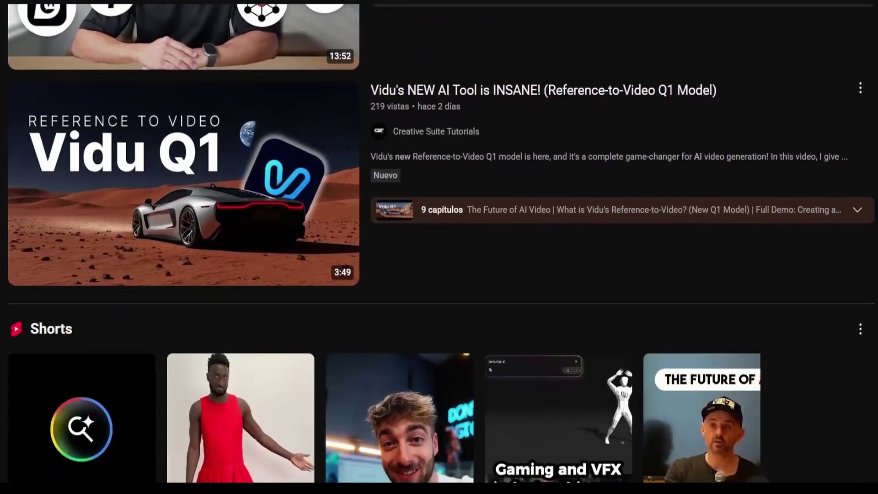
{"action": "scroll", "coordinate": [439, 247], "scroll_direction": "down", "scroll_amount": 14}
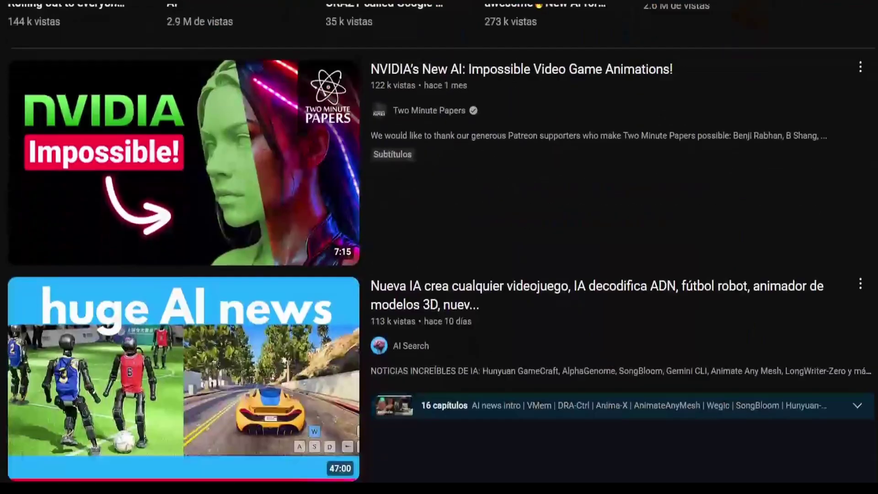
{"action": "scroll", "coordinate": [439, 247], "scroll_direction": "down", "scroll_amount": 7}
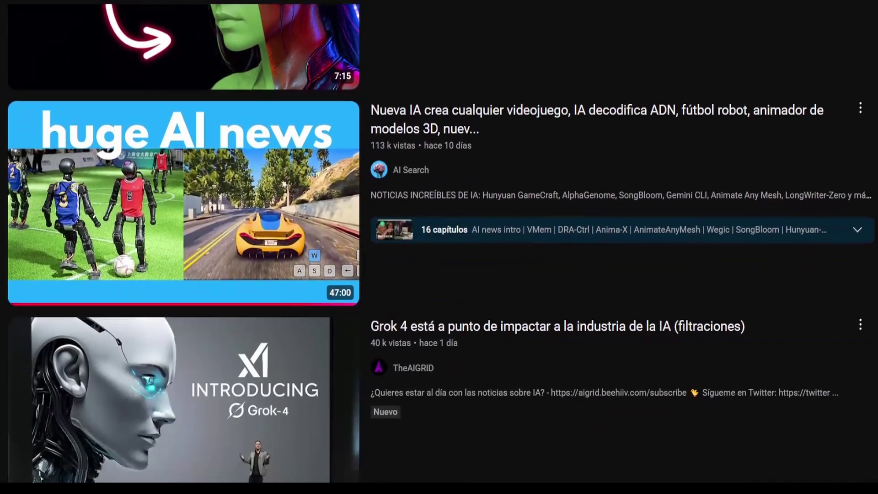
{"action": "scroll", "coordinate": [439, 247], "scroll_direction": "down", "scroll_amount": 2}
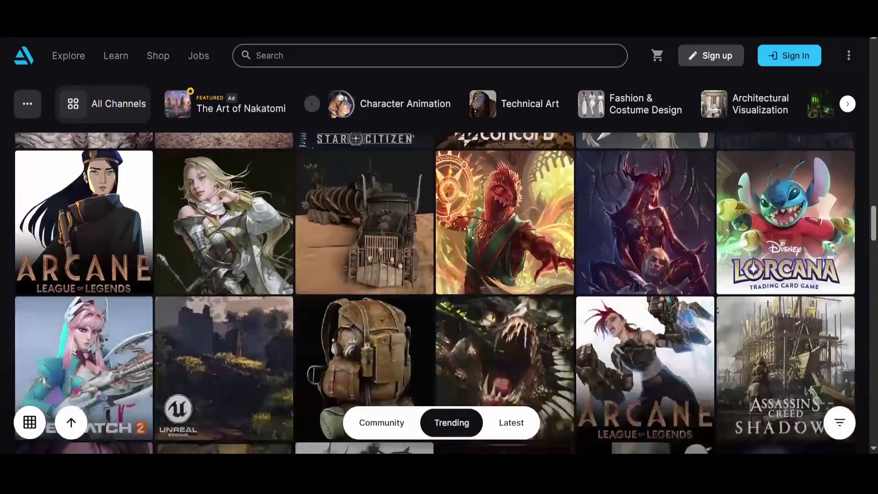
{"action": "scroll", "coordinate": [435, 292], "scroll_direction": "down", "scroll_amount": 12}
{"action": "scroll", "coordinate": [434, 292], "scroll_direction": "down", "scroll_amount": 12}
{"action": "scroll", "coordinate": [435, 293], "scroll_direction": "down", "scroll_amount": 12}
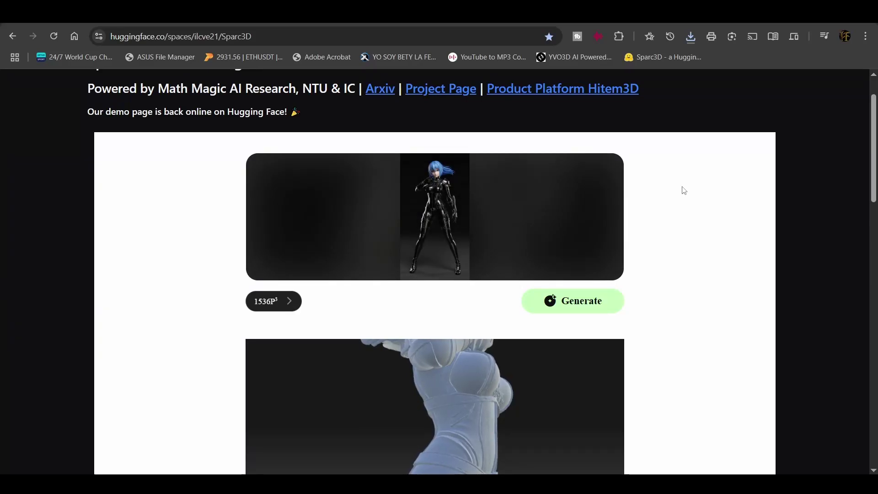
{"action": "scroll", "coordinate": [683, 190], "scroll_direction": "down", "scroll_amount": 6}
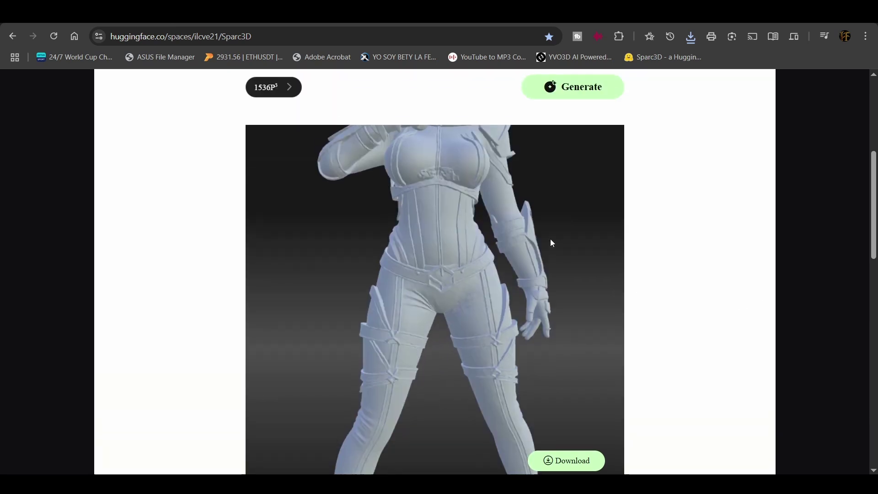
{"action": "scroll", "coordinate": [756, 260], "scroll_direction": "up", "scroll_amount": 1}
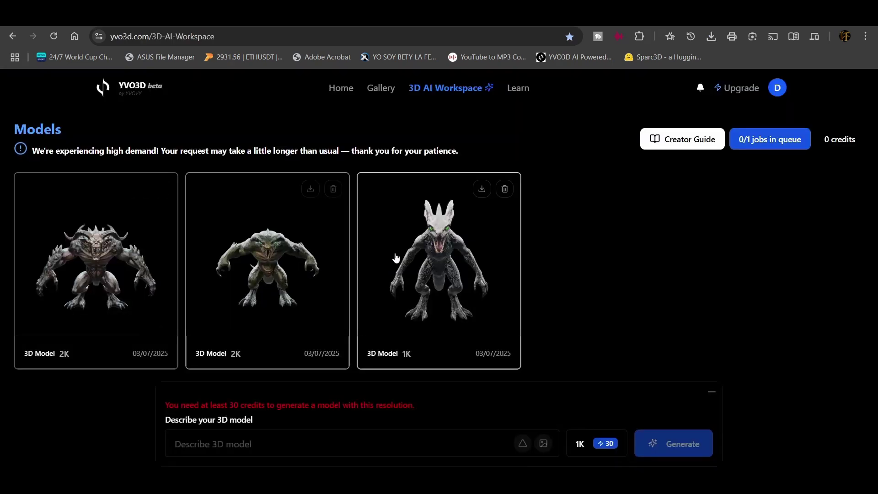
Open the third generated model, a spiny lizard-like creature, and collapse the generator panel.
{"action": "left_click", "coordinate": [406, 262]}
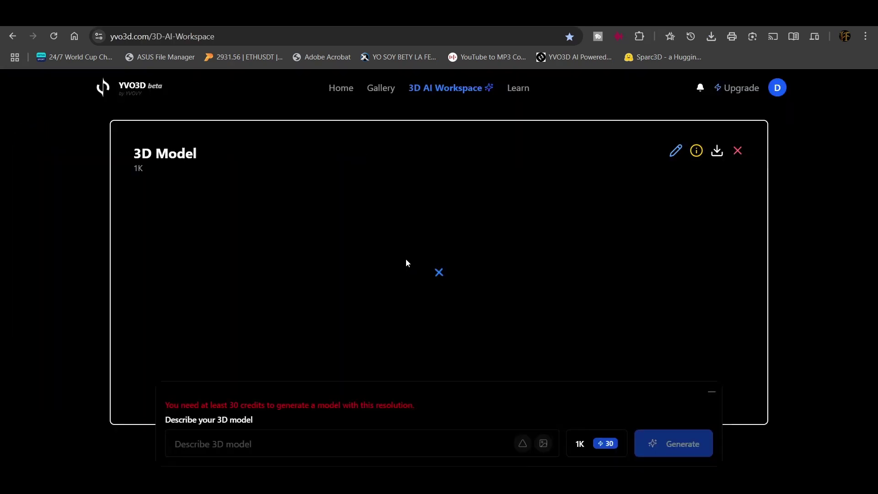
{"action": "left_click", "coordinate": [711, 393]}
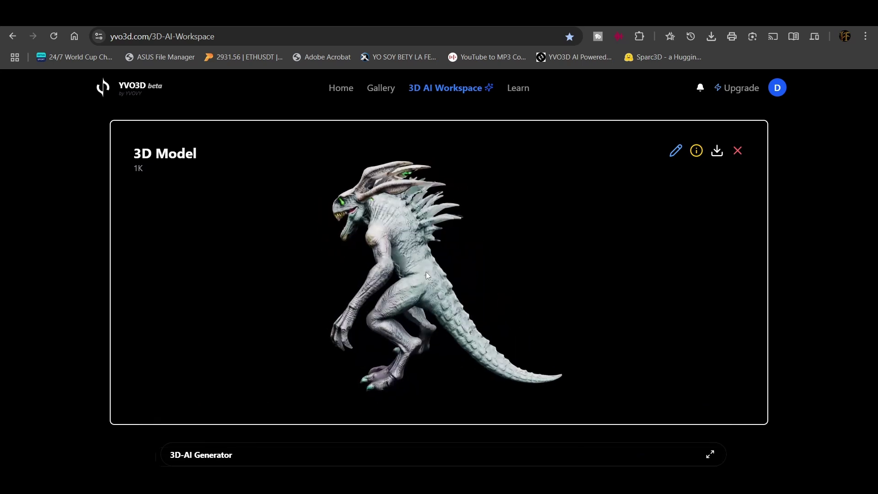